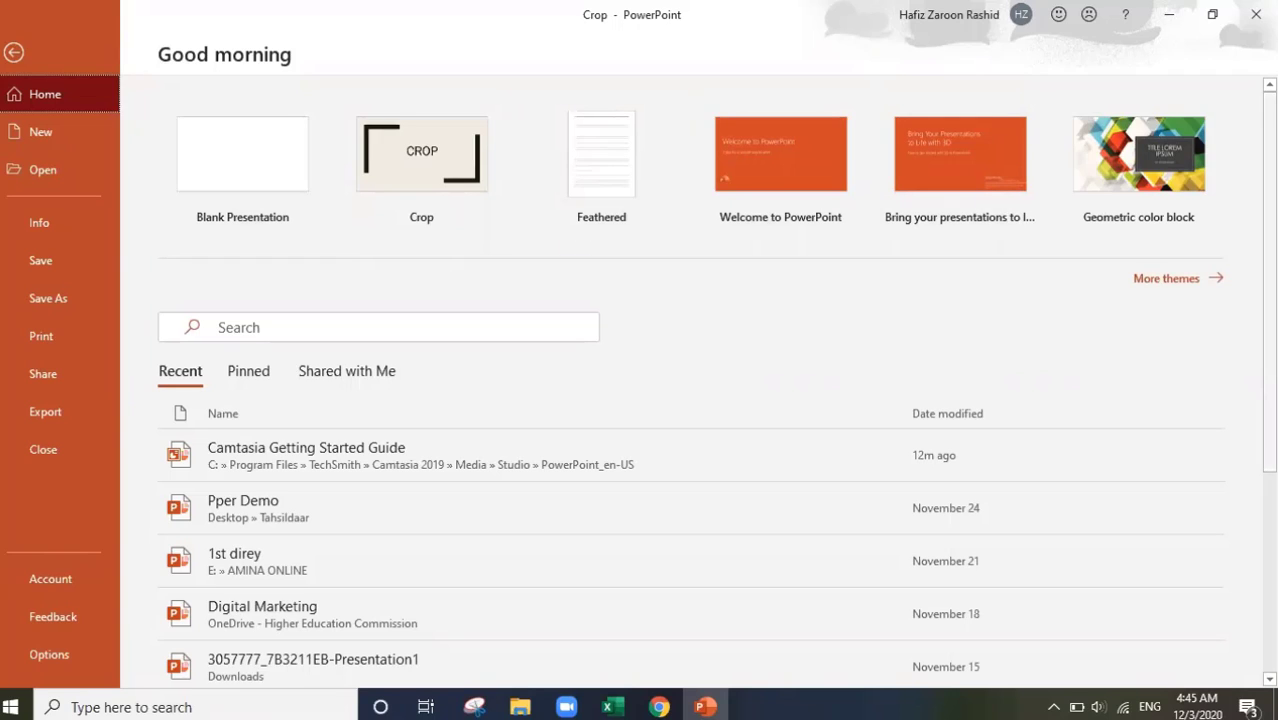
Step: Create a new blank presentation and briefly check the File start page
click(239, 157)
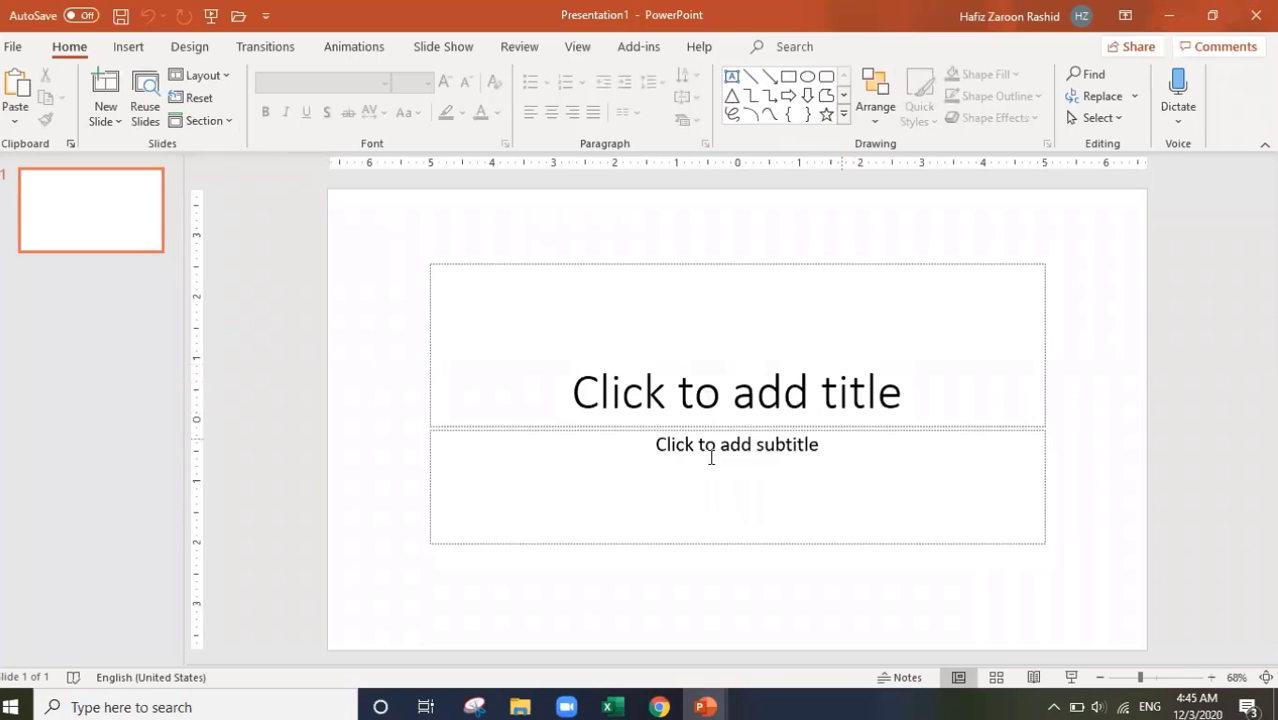
click(13, 47)
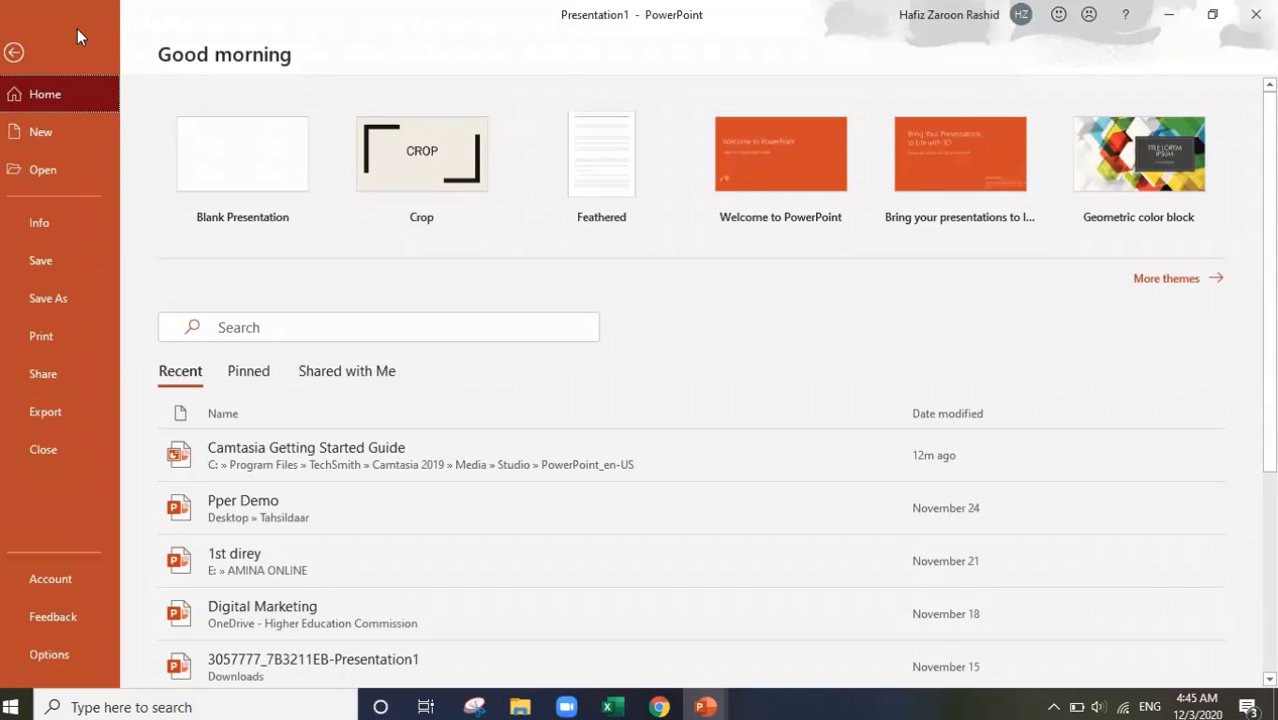
click(13, 52)
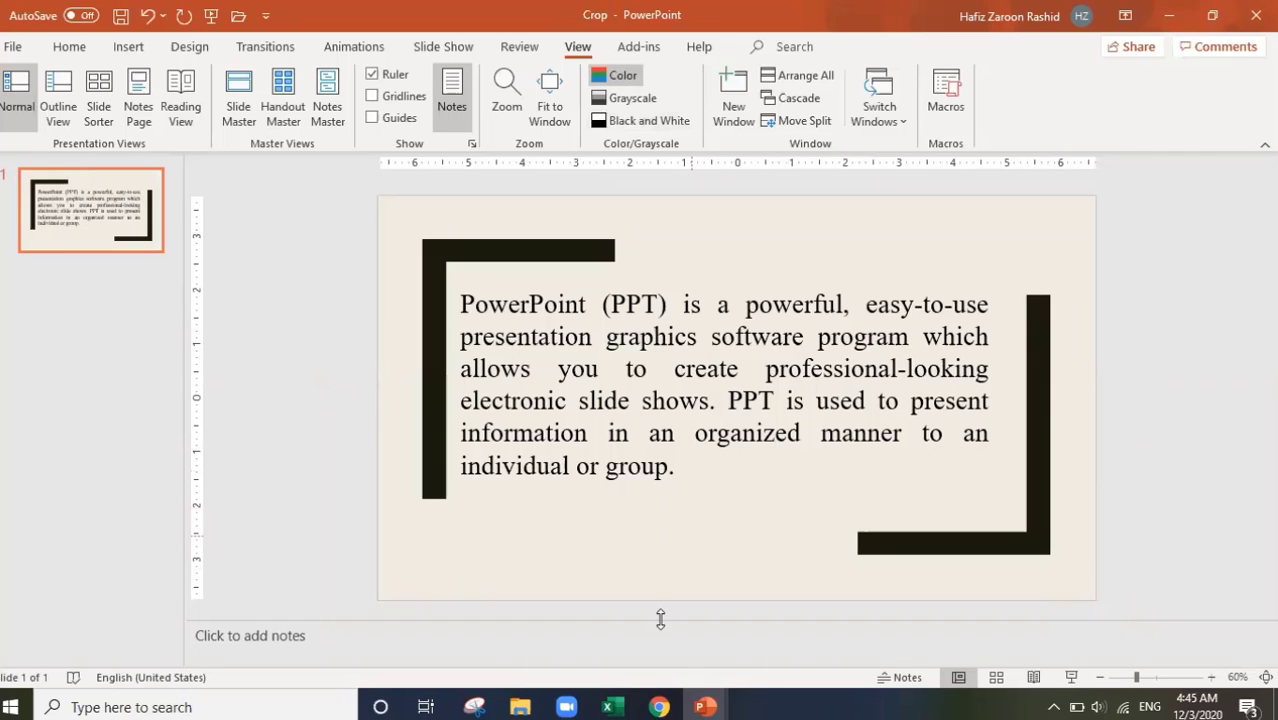
Step: Switch to the blank Presentation1 window and bring up its File Home page
mouse_move(705, 707)
click(763, 657)
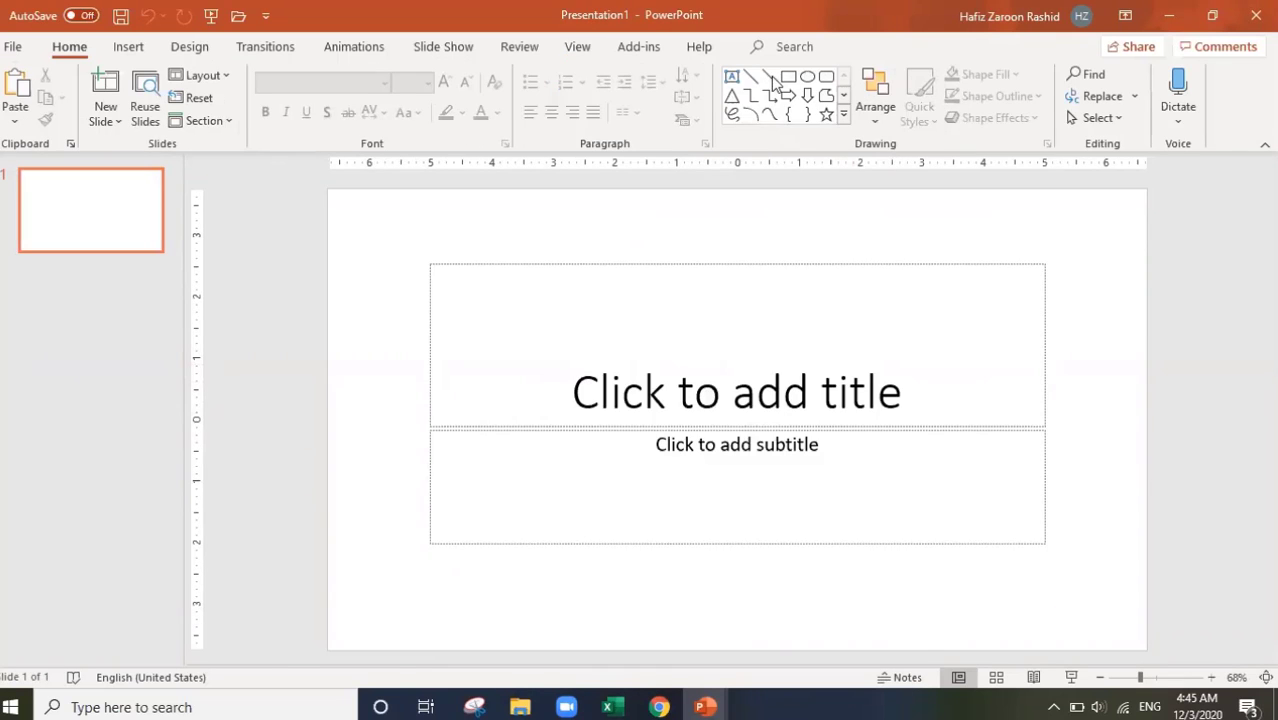
click(12, 47)
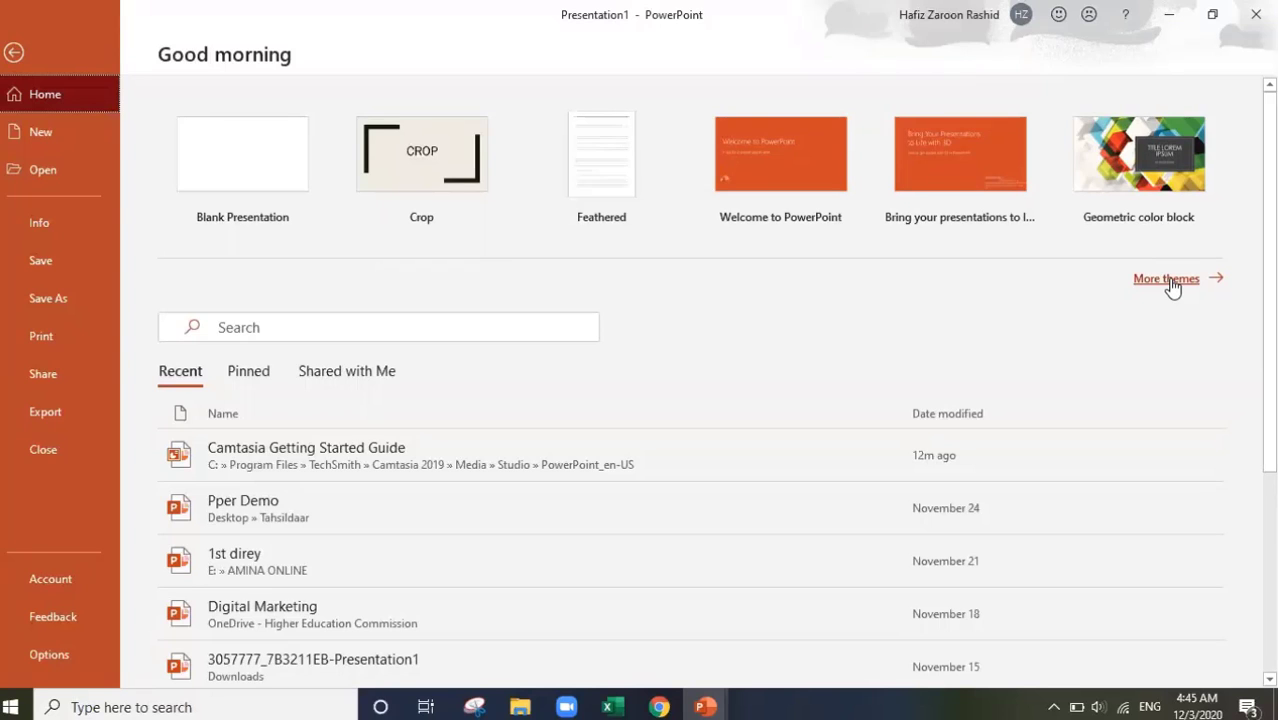
Step: Browse the full template gallery and create a presentation from the Orange burst template
click(1168, 281)
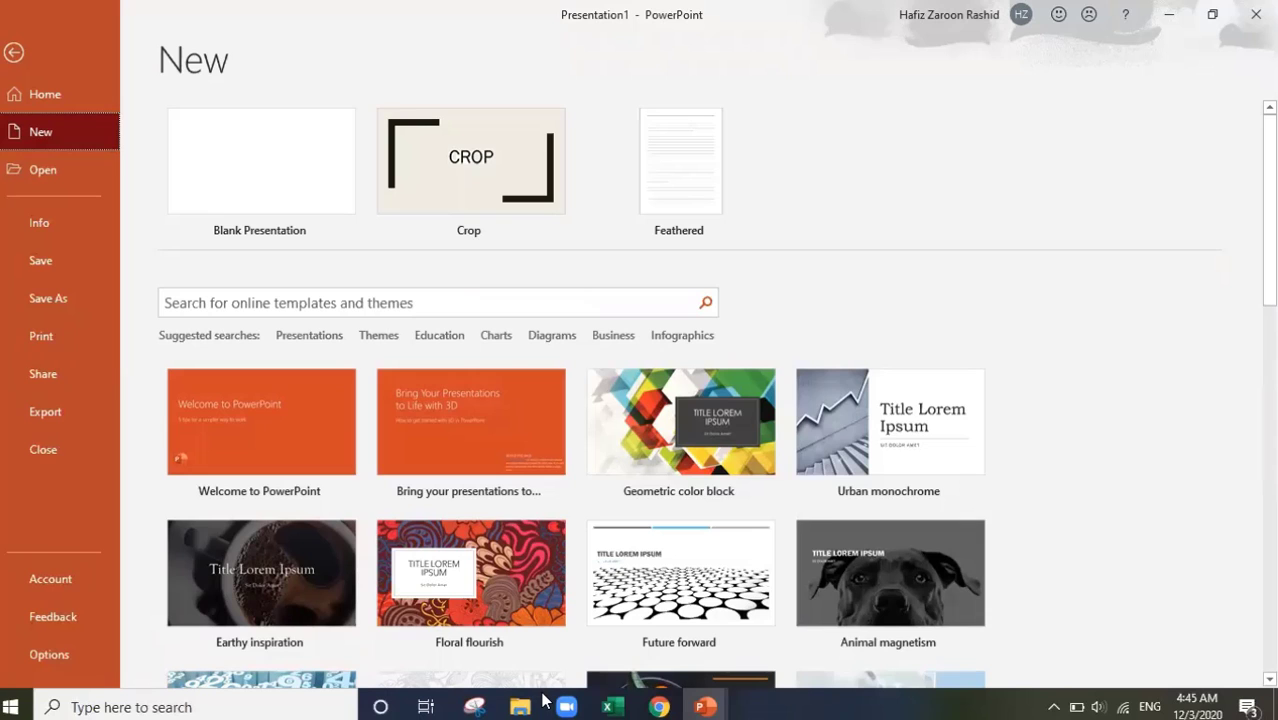
scroll(575, 390, down, 6)
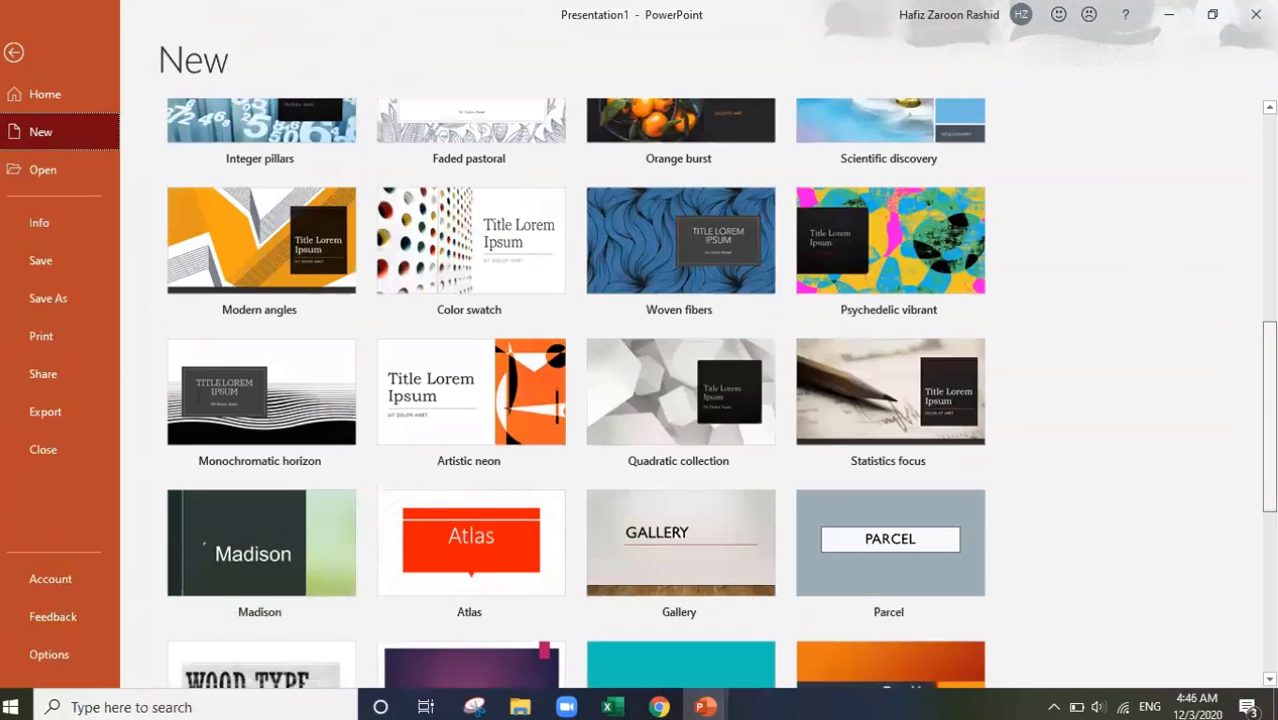
scroll(575, 390, down, 2)
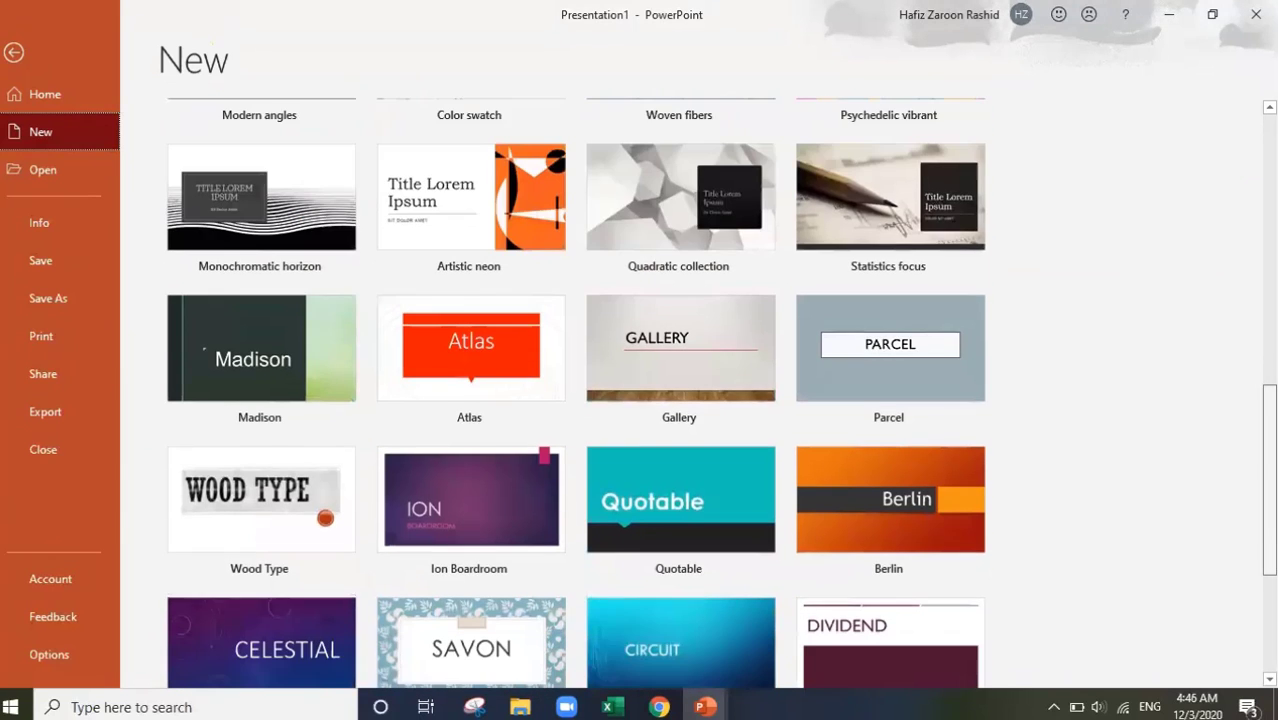
scroll(575, 390, down, 3)
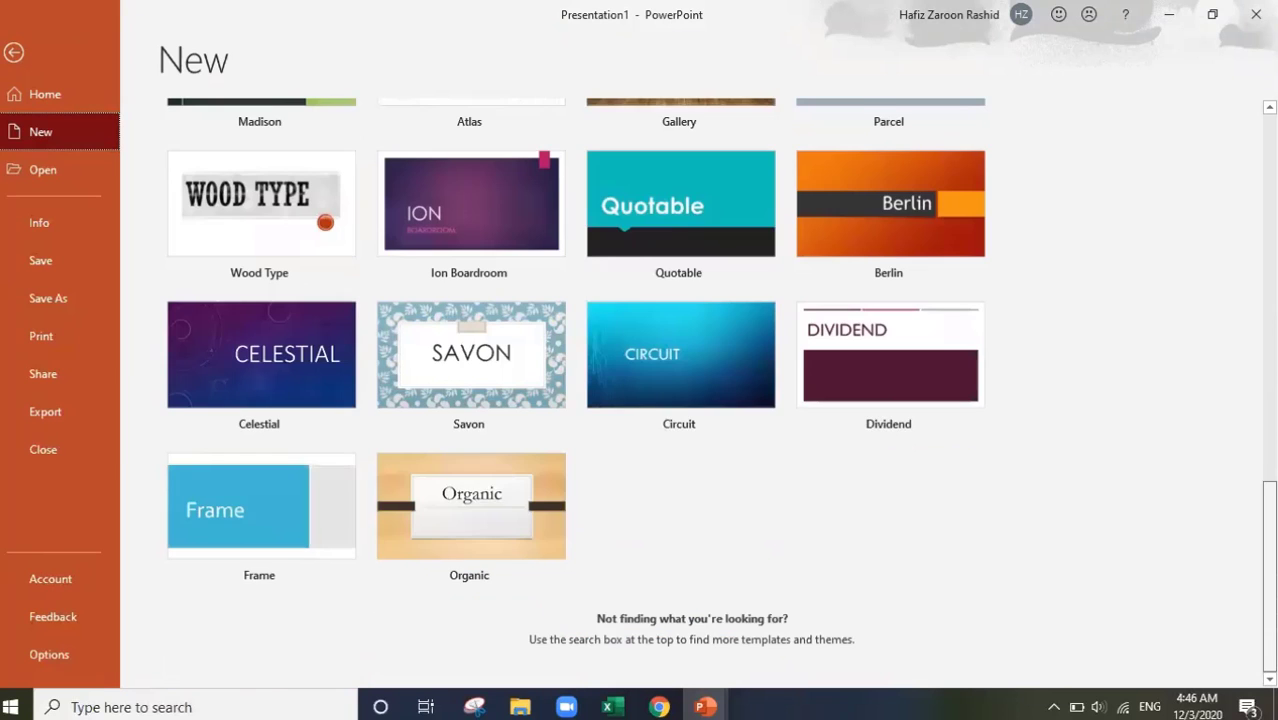
scroll(575, 390, up, 7)
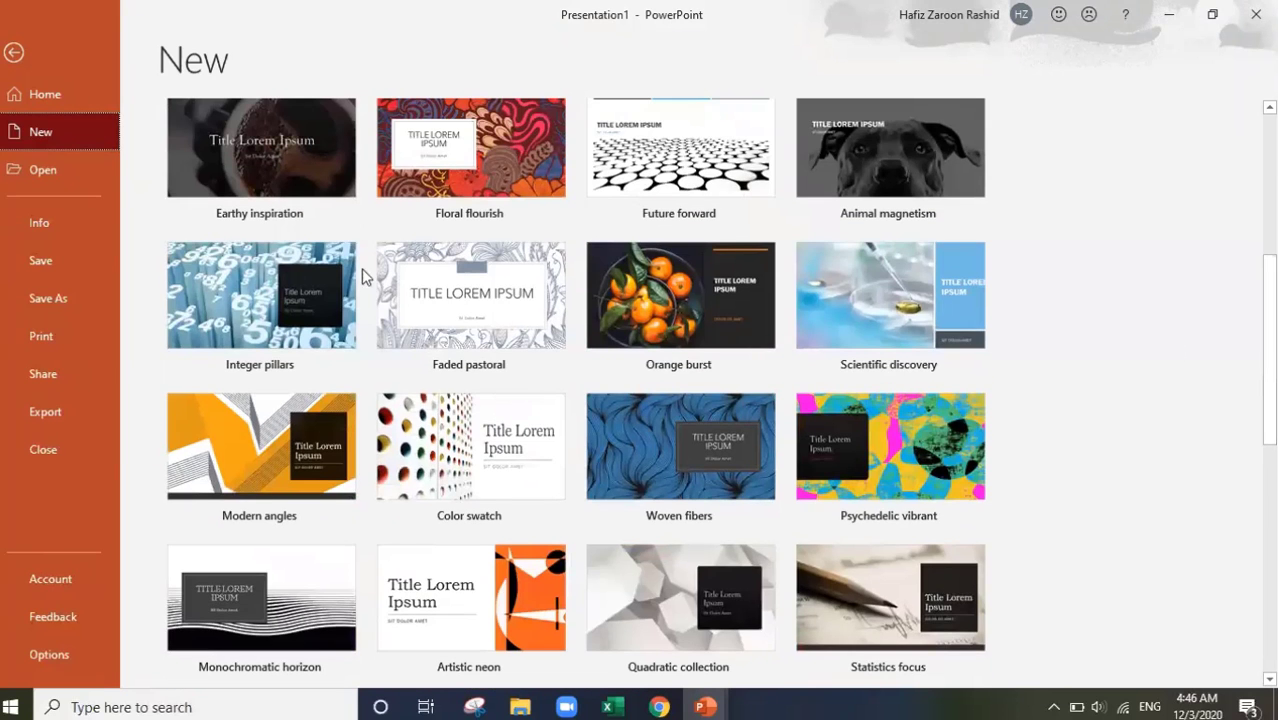
double_click(707, 297)
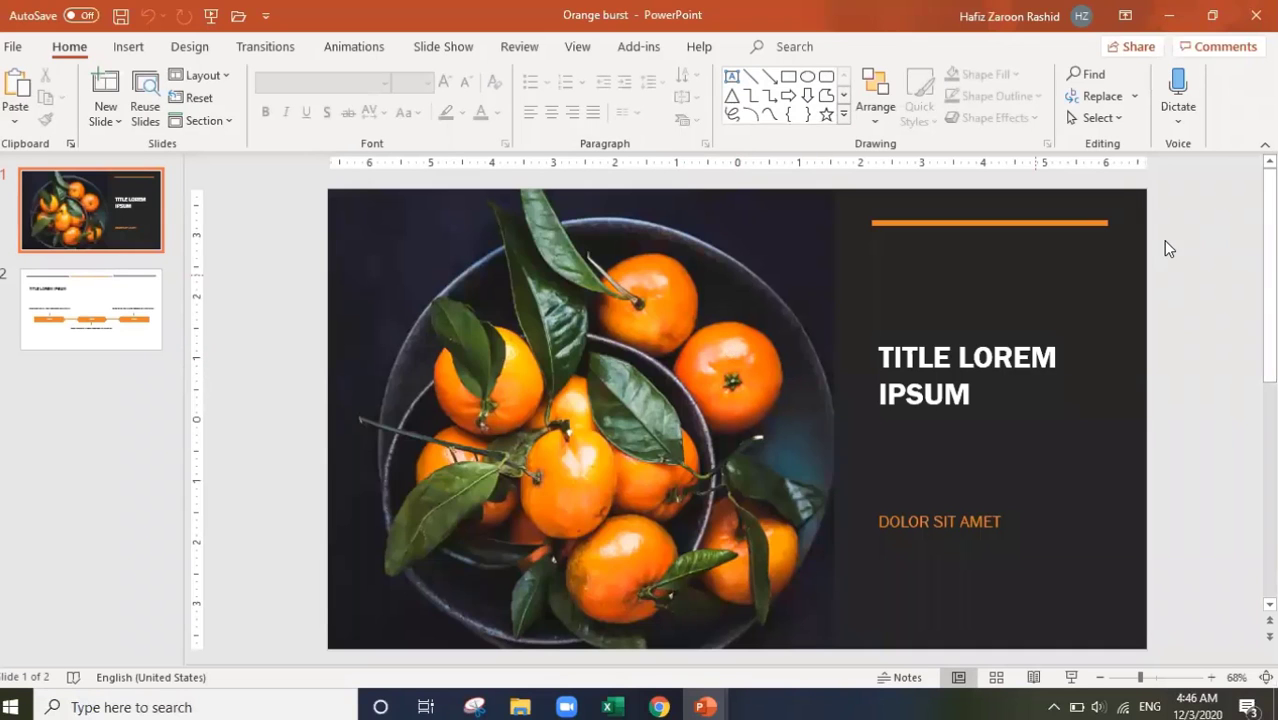
Step: Select the oranges photo, then place the cursor after IPSUM in the title and type test letters
click(1009, 344)
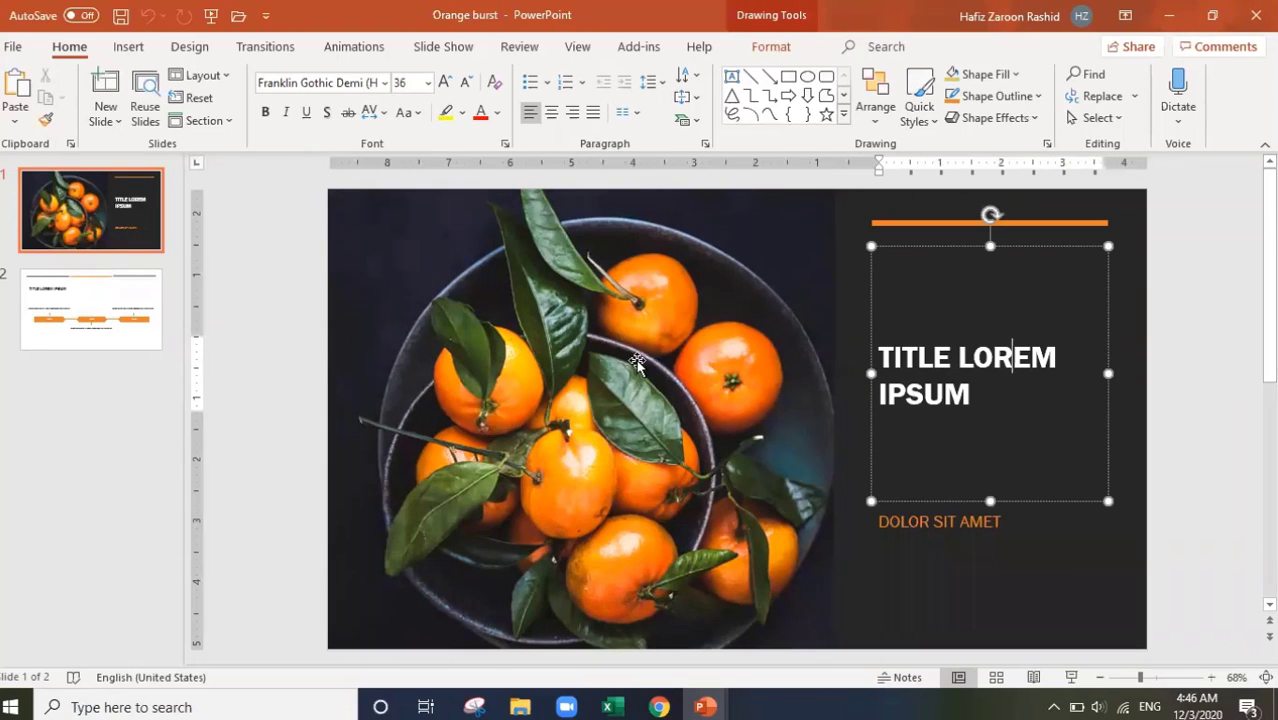
click(565, 385)
click(565, 385)
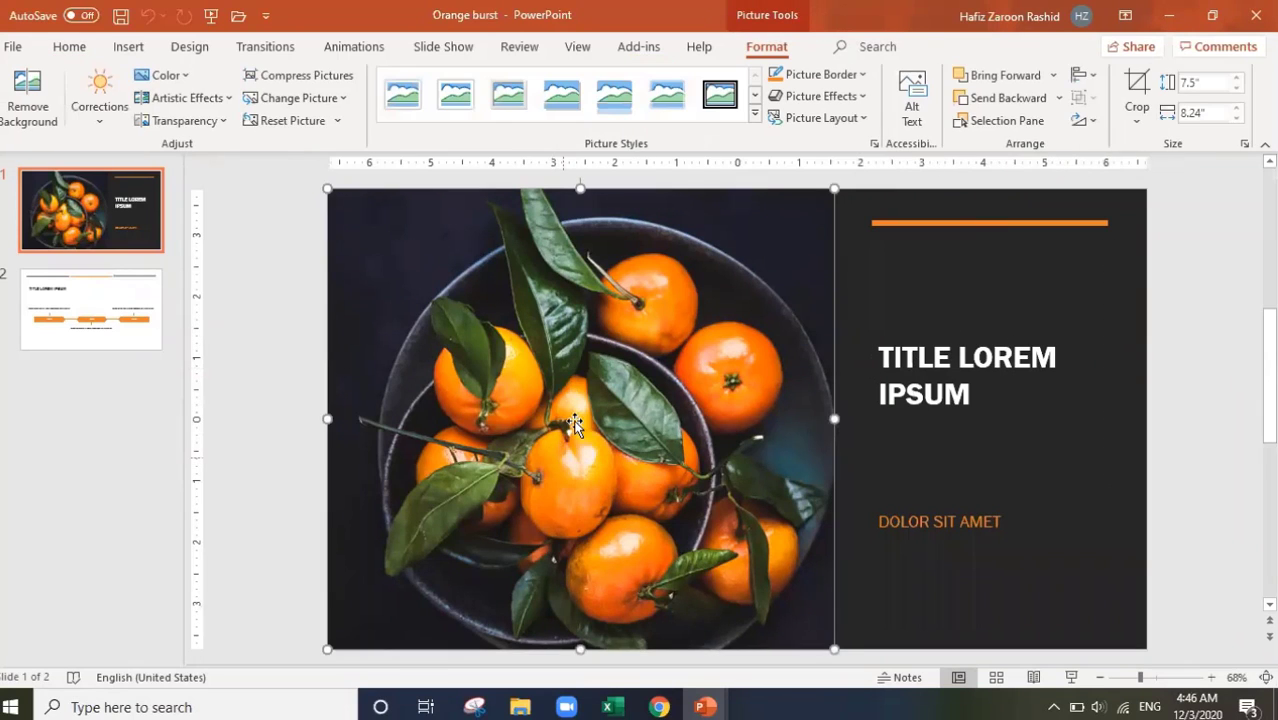
click(1107, 380)
click(964, 385)
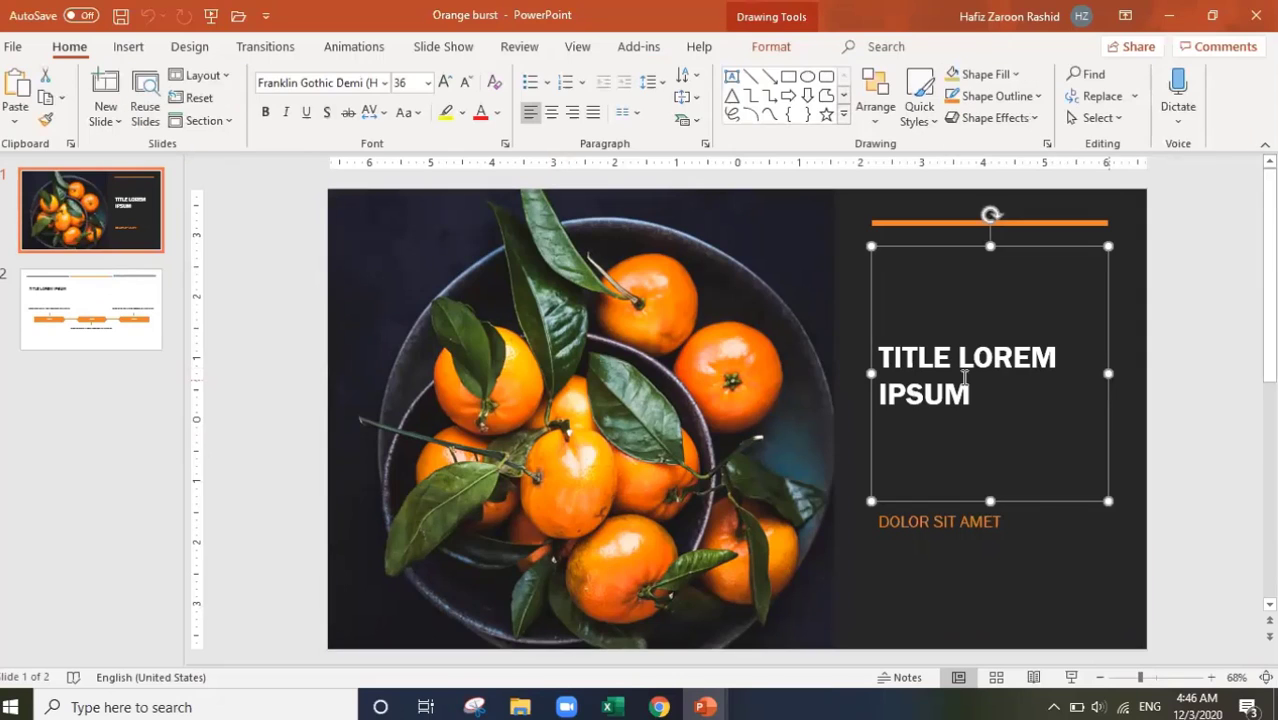
text(SDGFAHA)
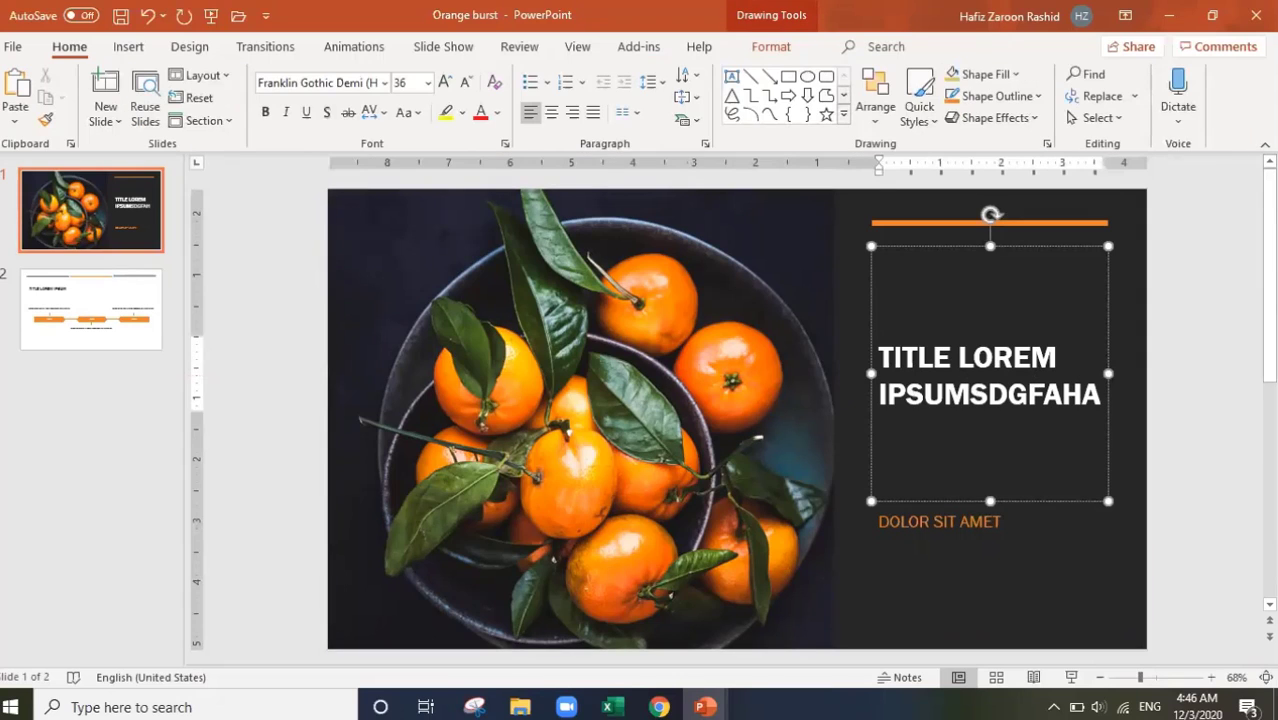
Step: Replace the whole title text with a person's full name, then return to the File start page
key(ctrl+a)
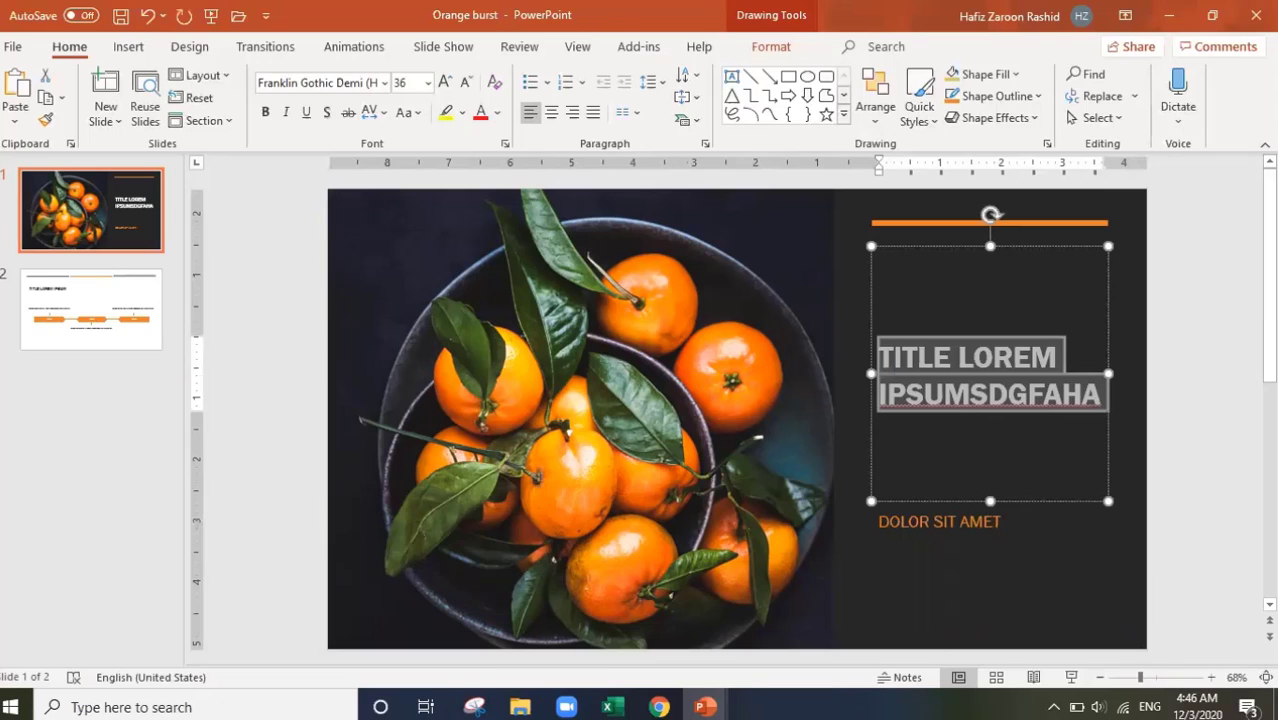
key(BackSpace)
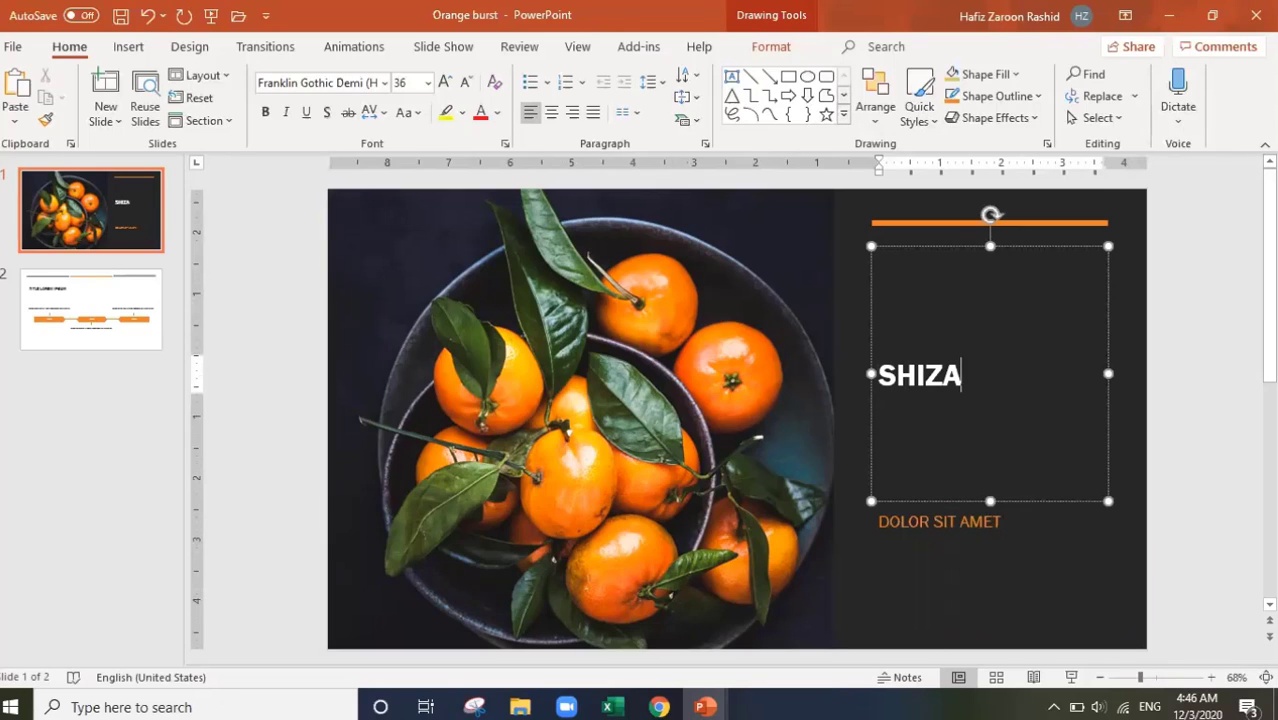
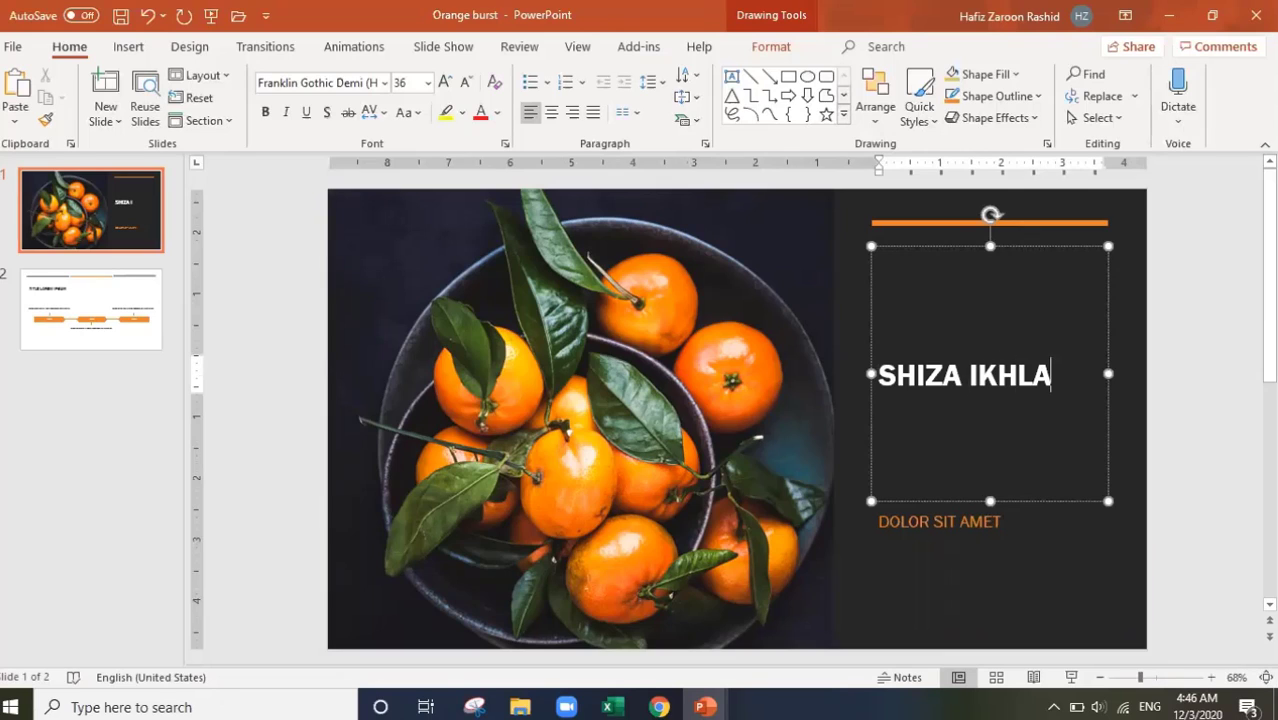
click(13, 46)
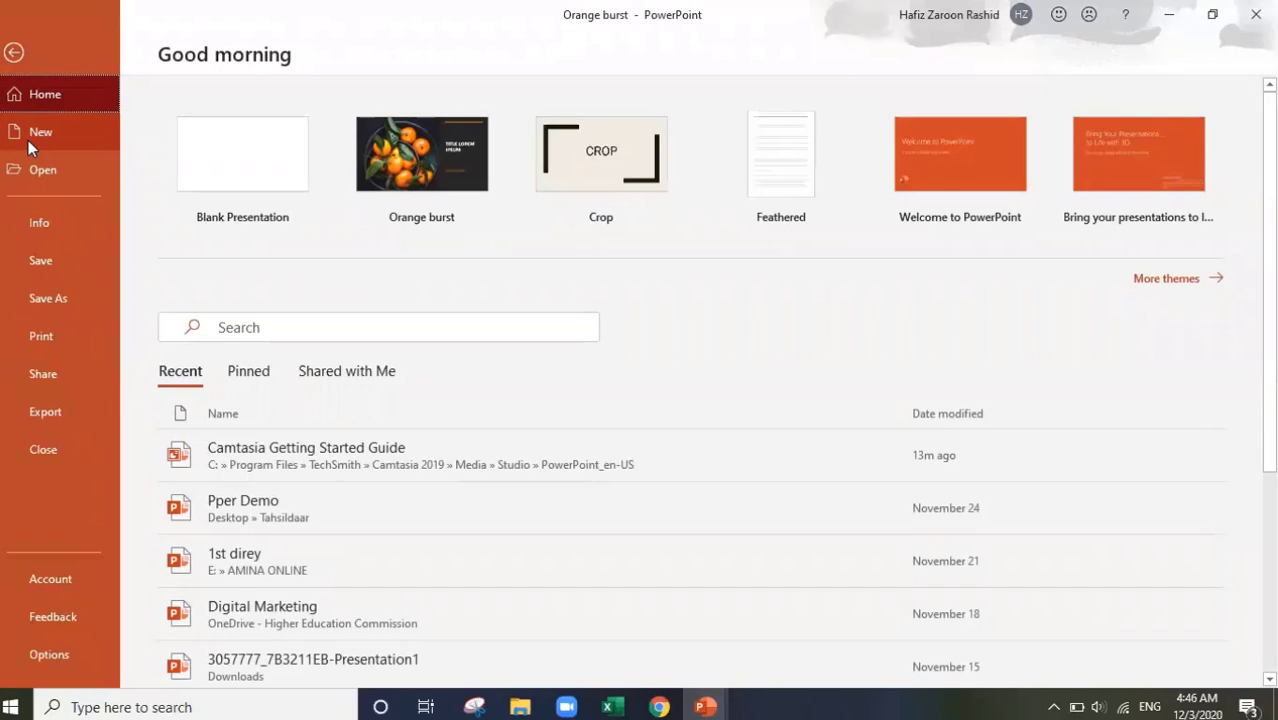
Step: Create a presentation from the Future forward template on the New page, then reopen the File start page
click(28, 140)
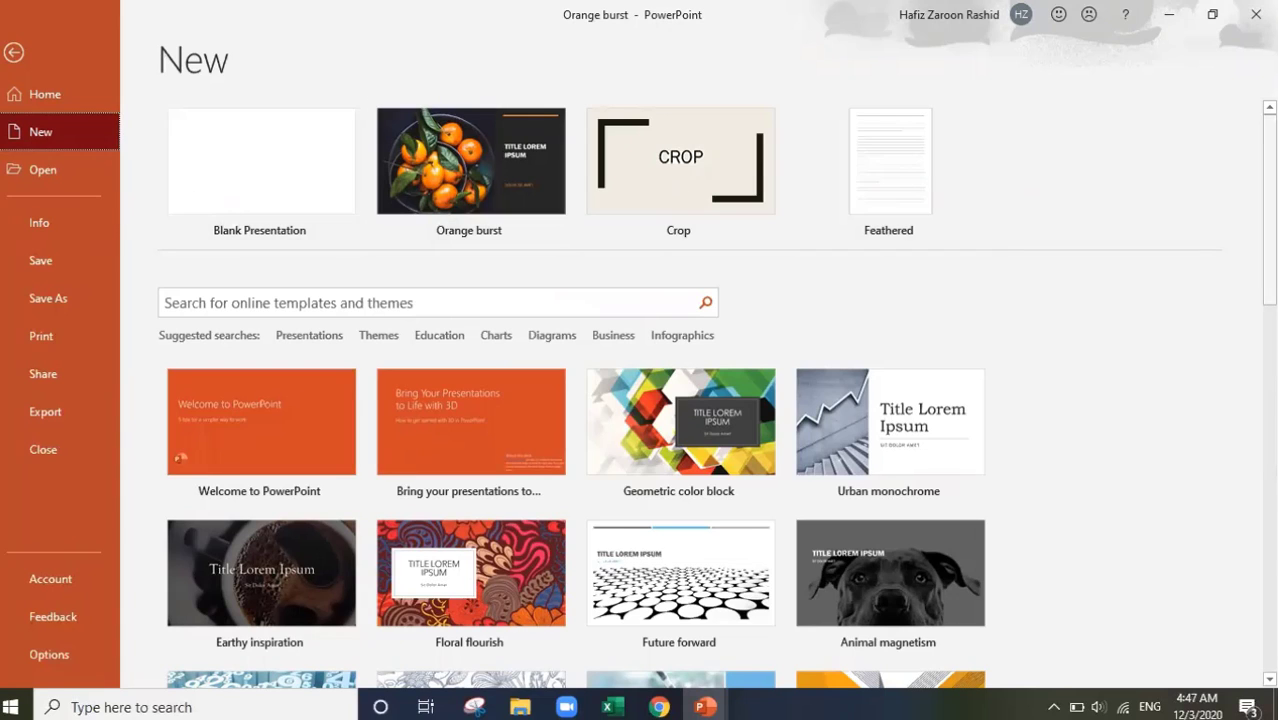
scroll(954, 578, down, 10)
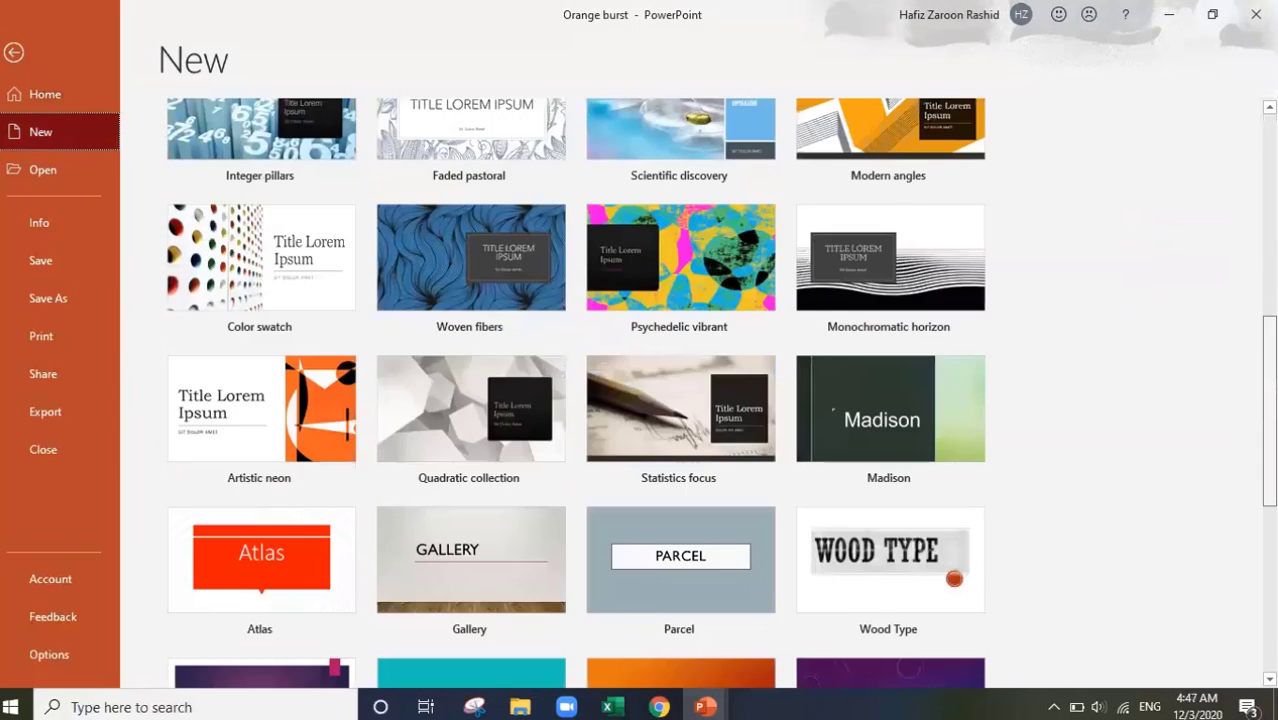
scroll(954, 578, down, 8)
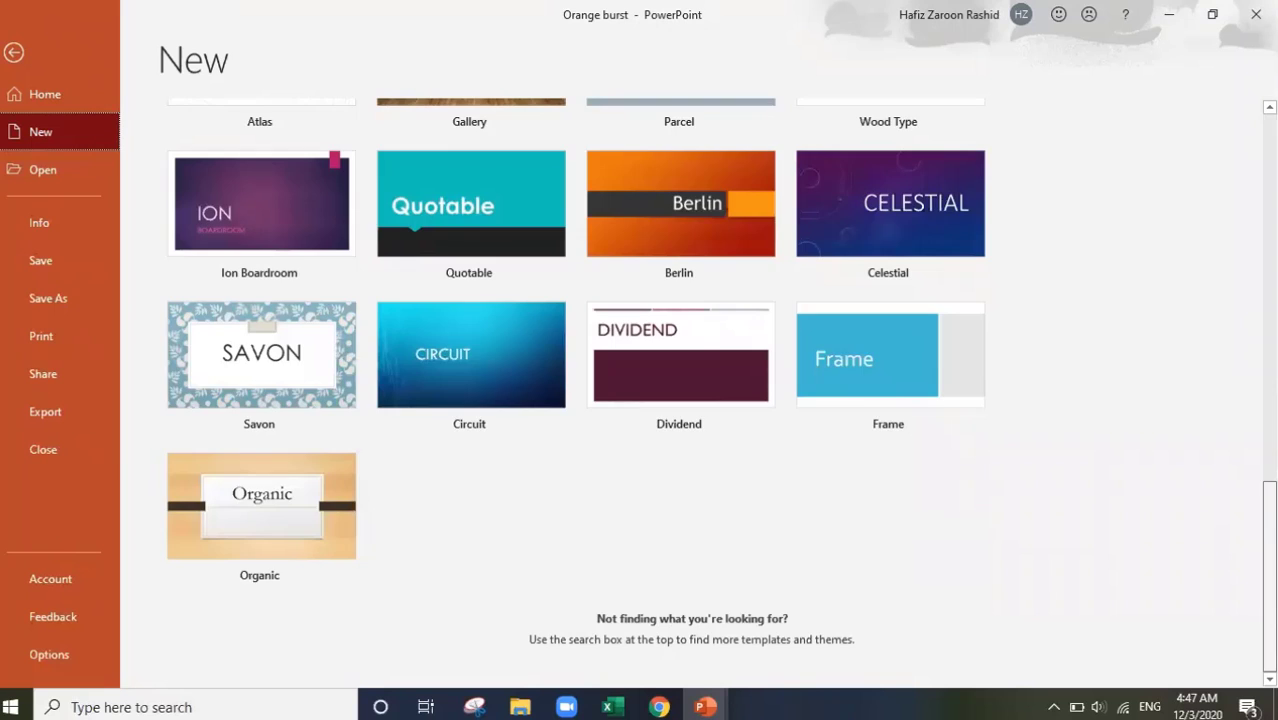
scroll(1235, 357, up, 15)
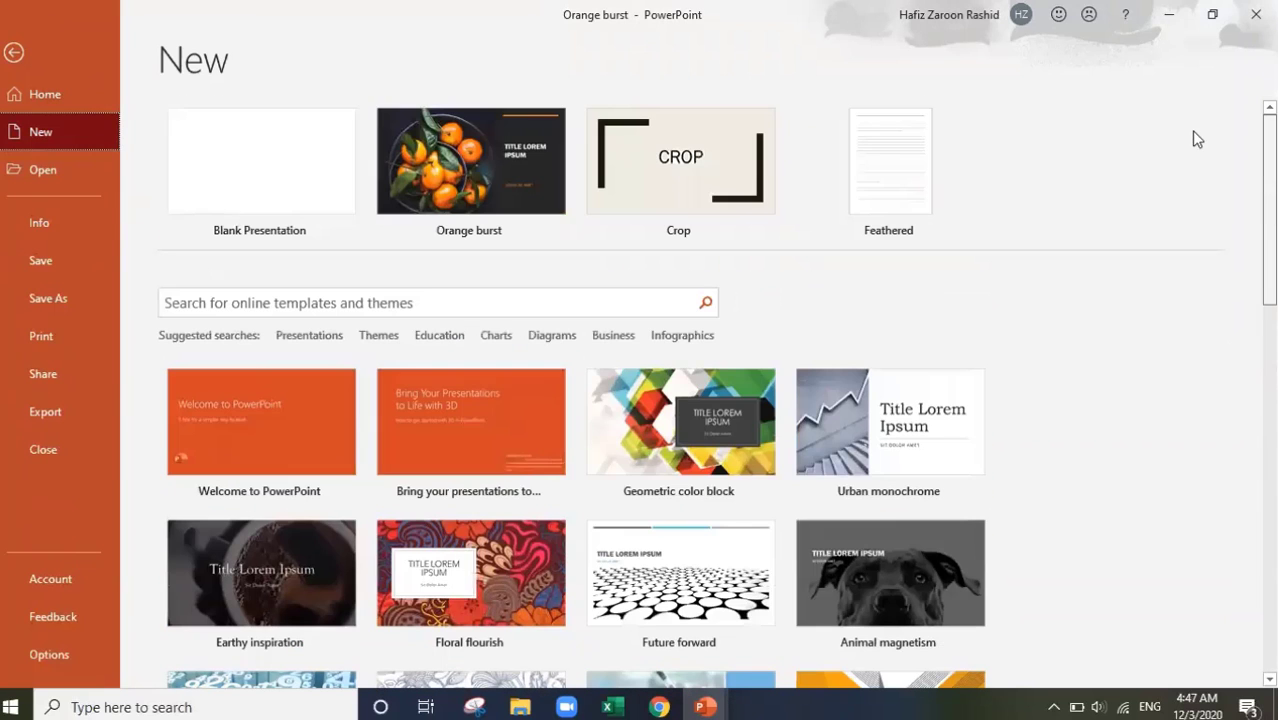
double_click(684, 578)
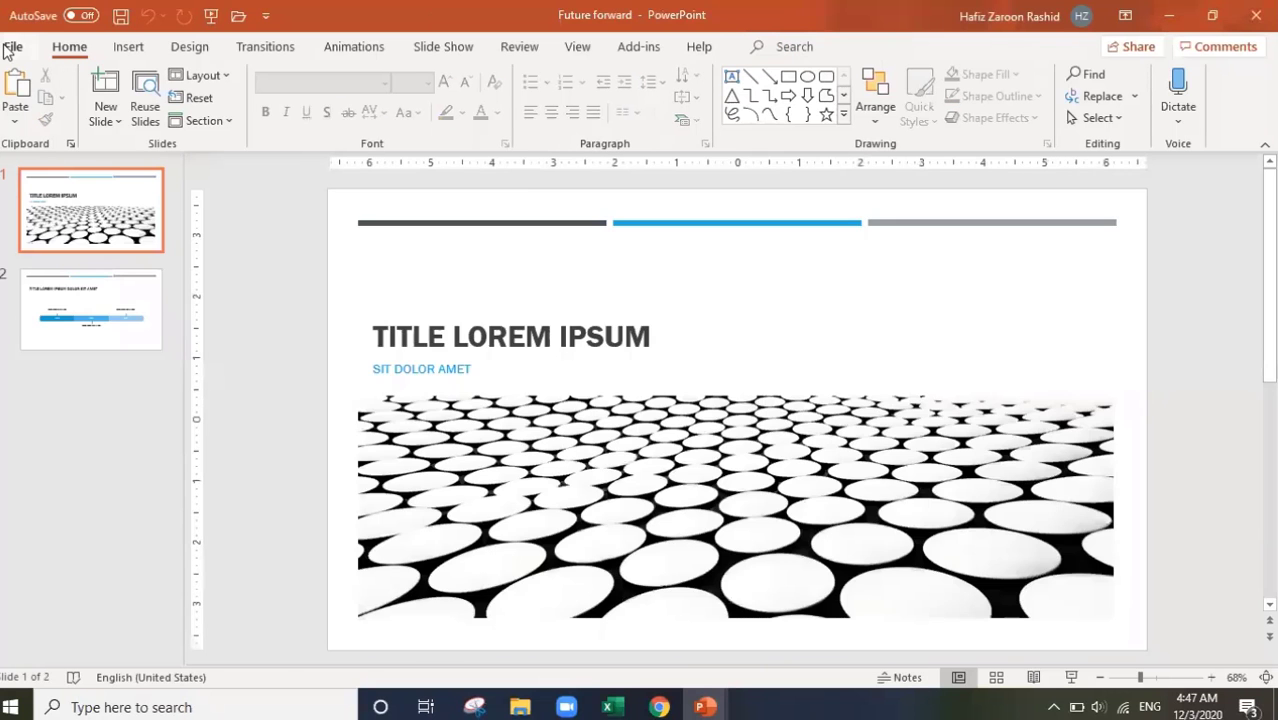
click(6, 48)
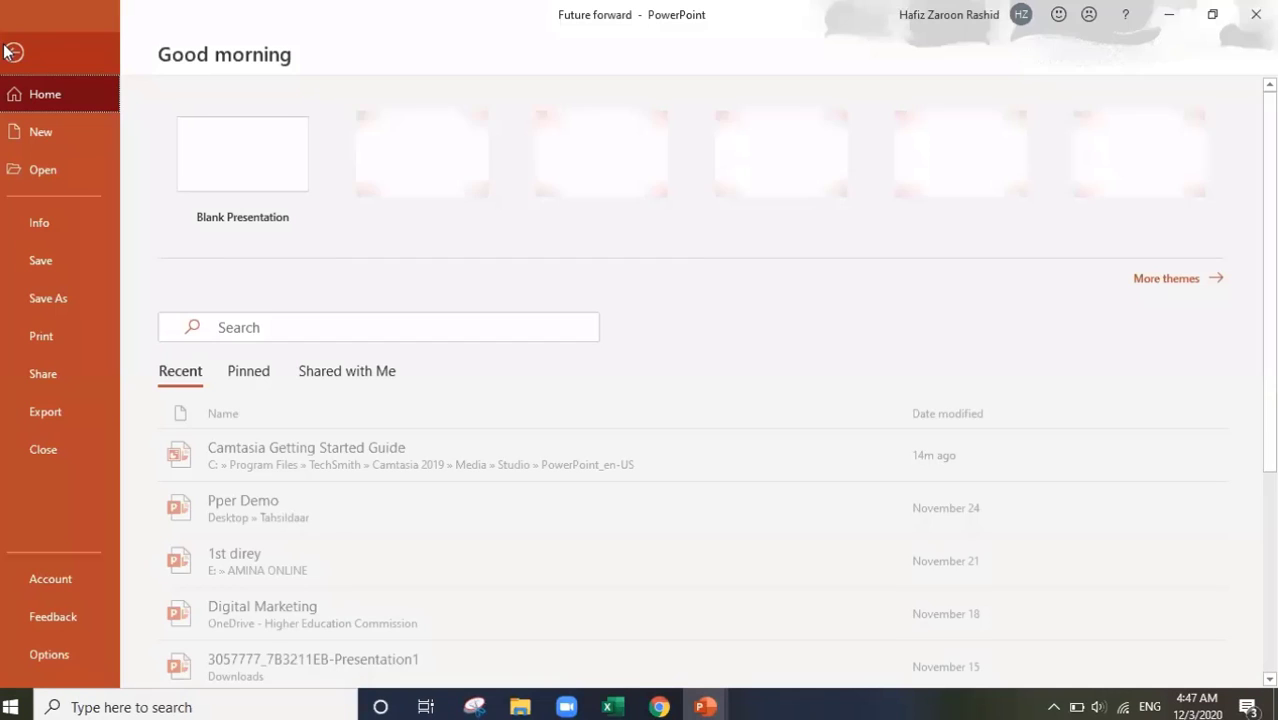
Step: Open the Physical Layer presentation from the Recent list
click(45, 170)
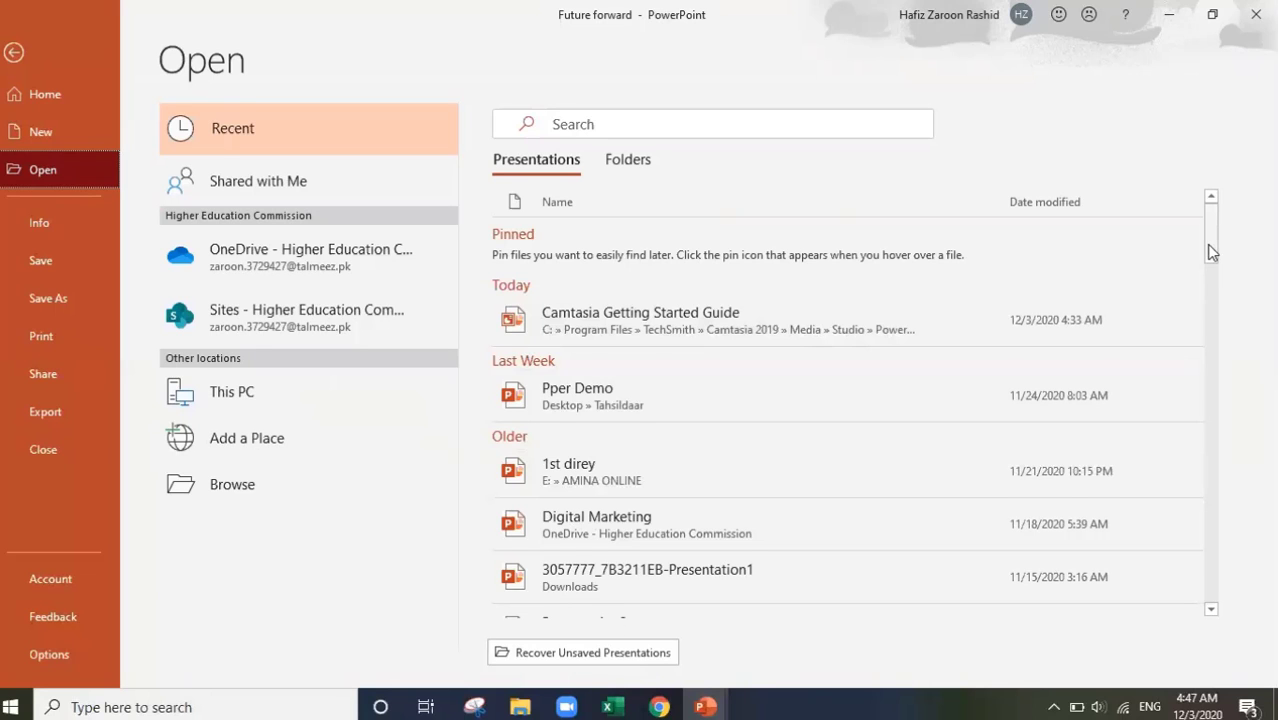
scroll(1206, 244, down, 5)
scroll(1213, 352, down, 10)
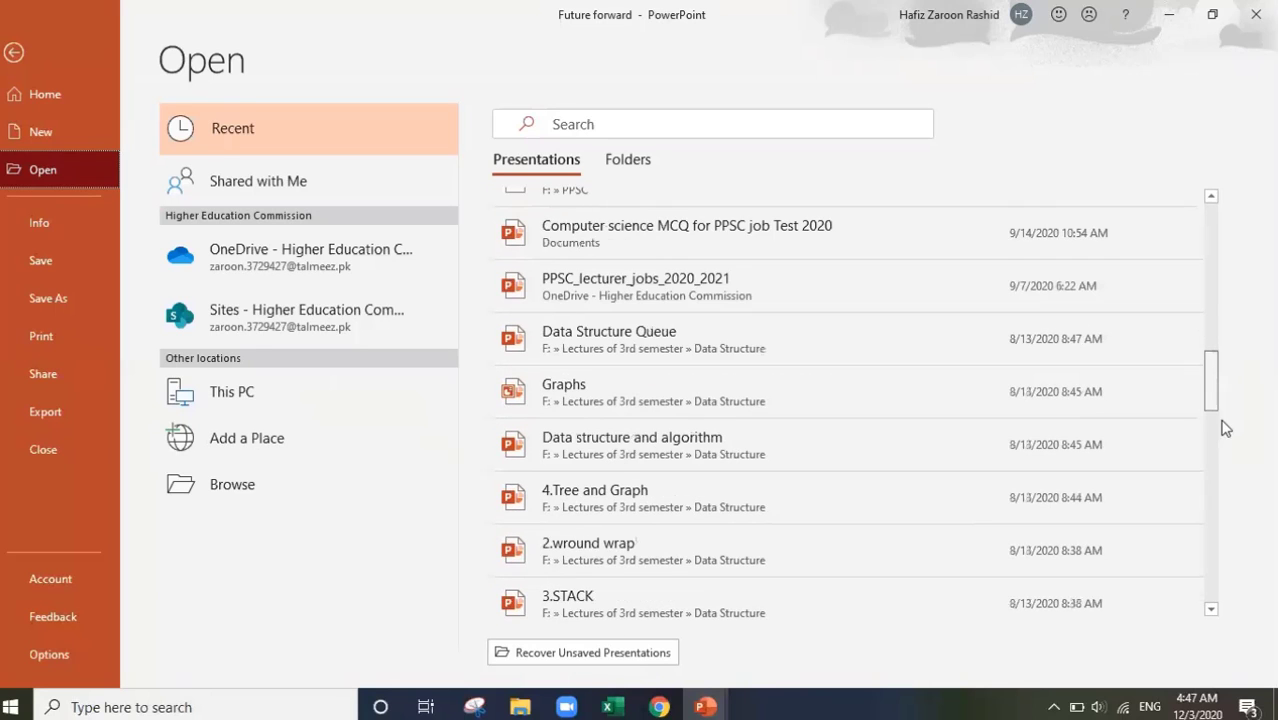
scroll(1235, 479, down, 1)
scroll(1230, 356, up, 5)
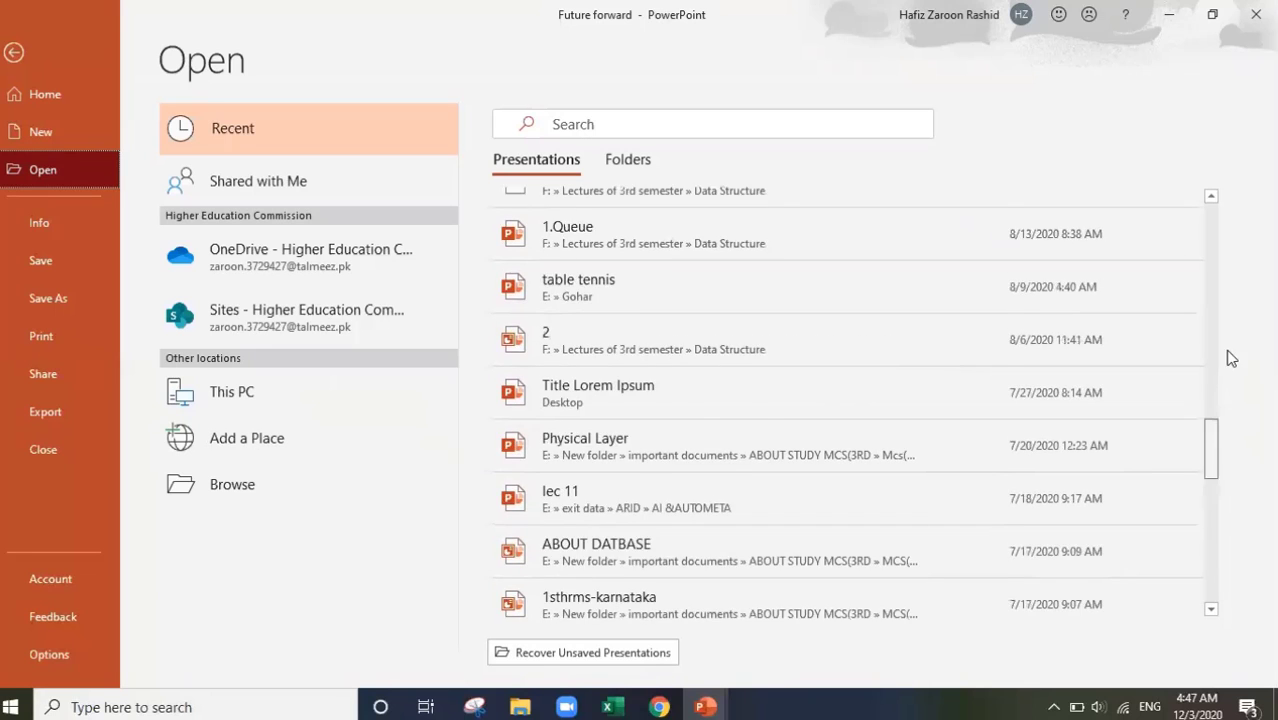
scroll(1235, 388, down, 2)
scroll(710, 488, down, 2)
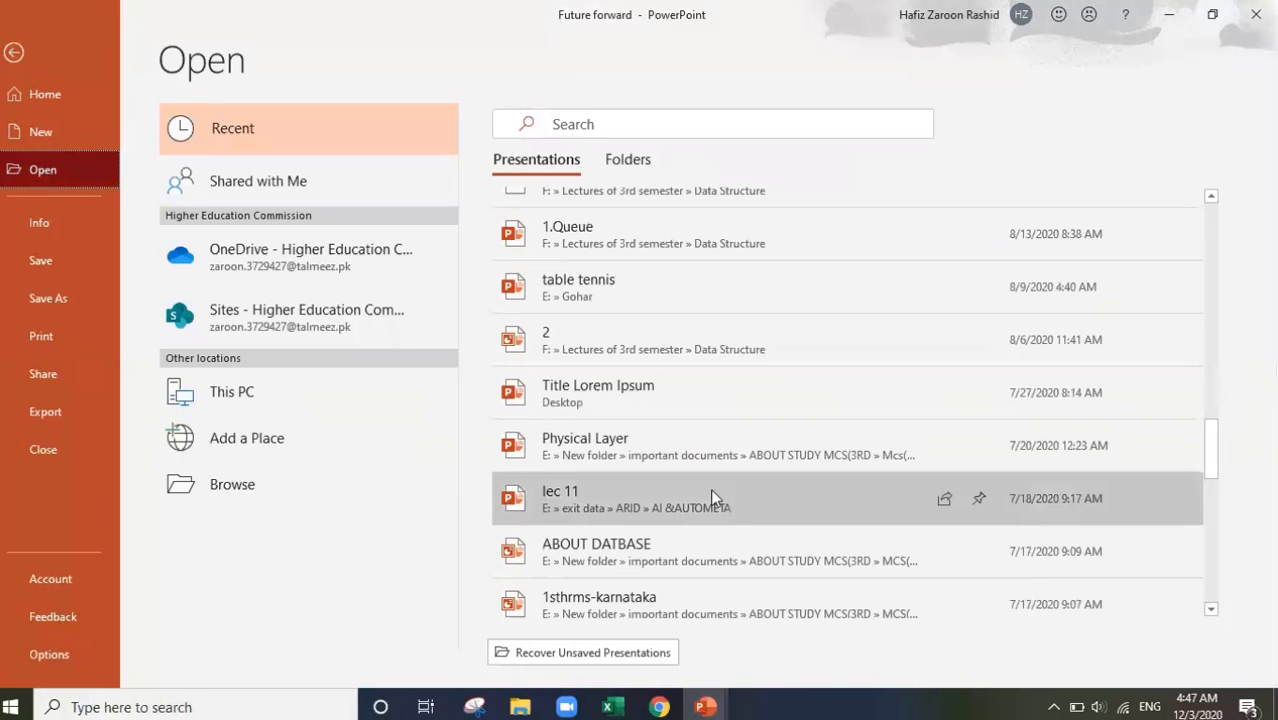
click(678, 455)
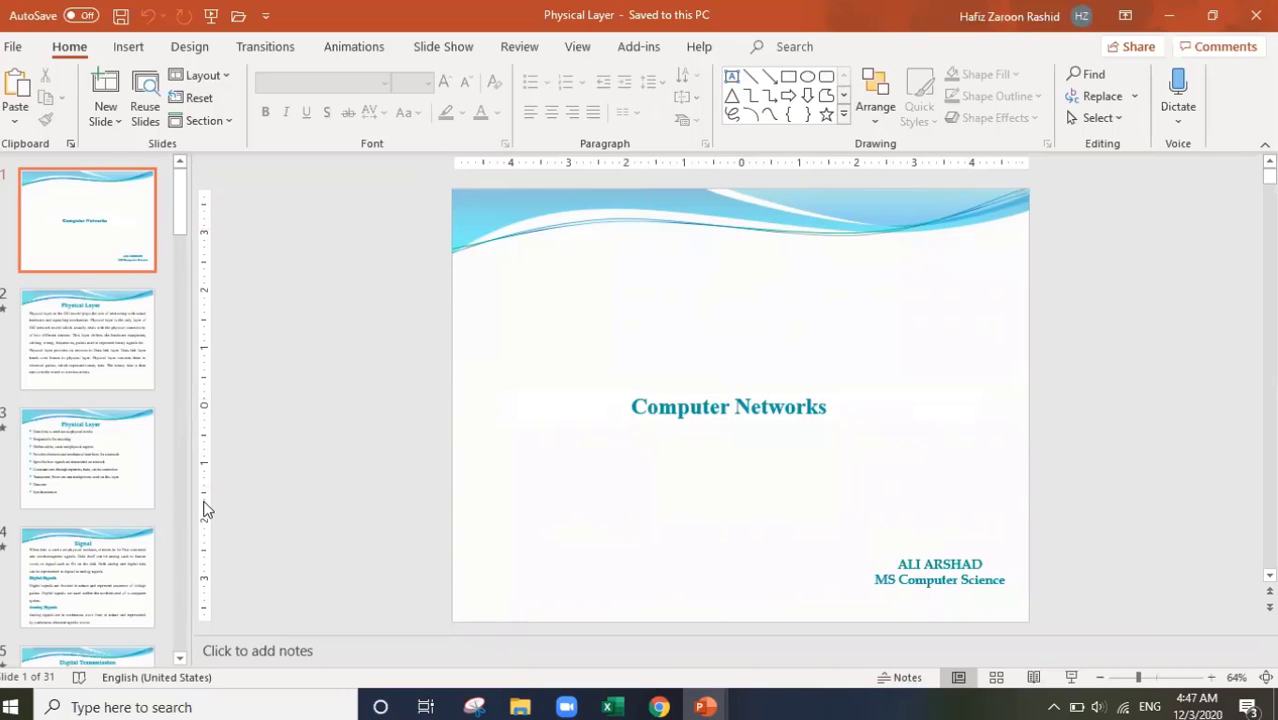
Step: Scroll through the Physical Layer slides and return to the File start page
scroll(203, 510, down, 6)
scroll(203, 510, up, 2)
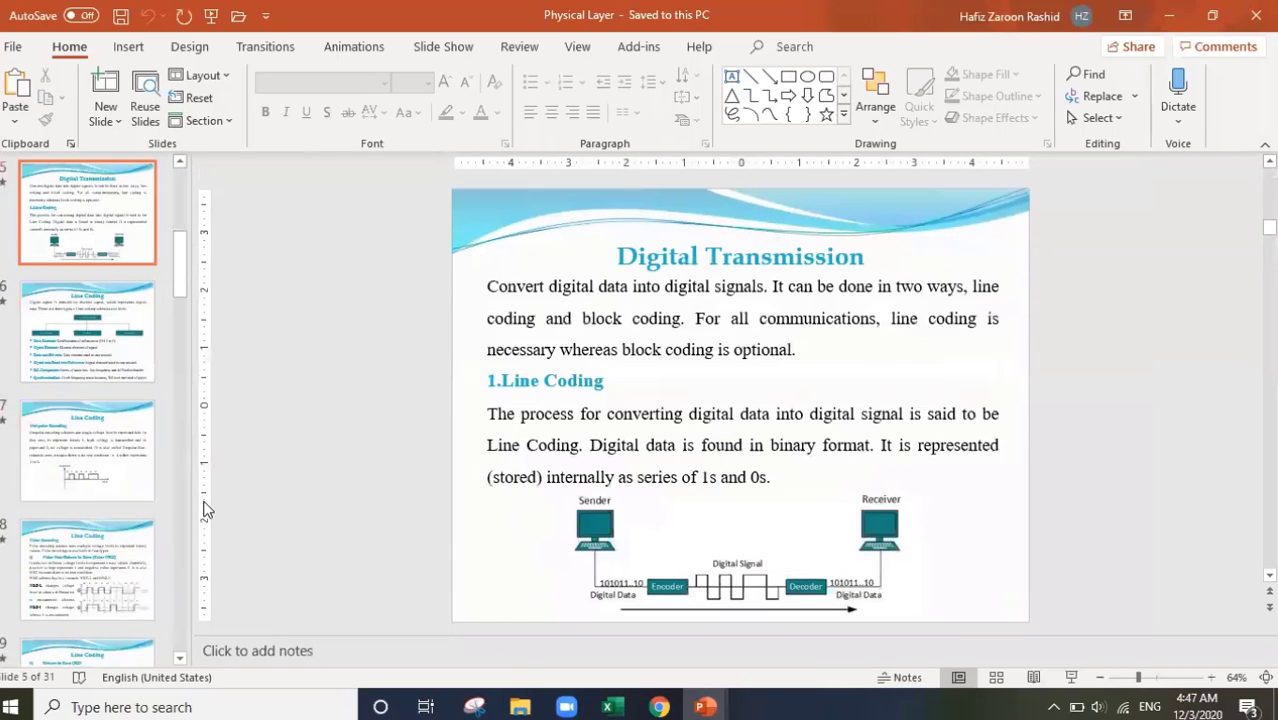
click(14, 47)
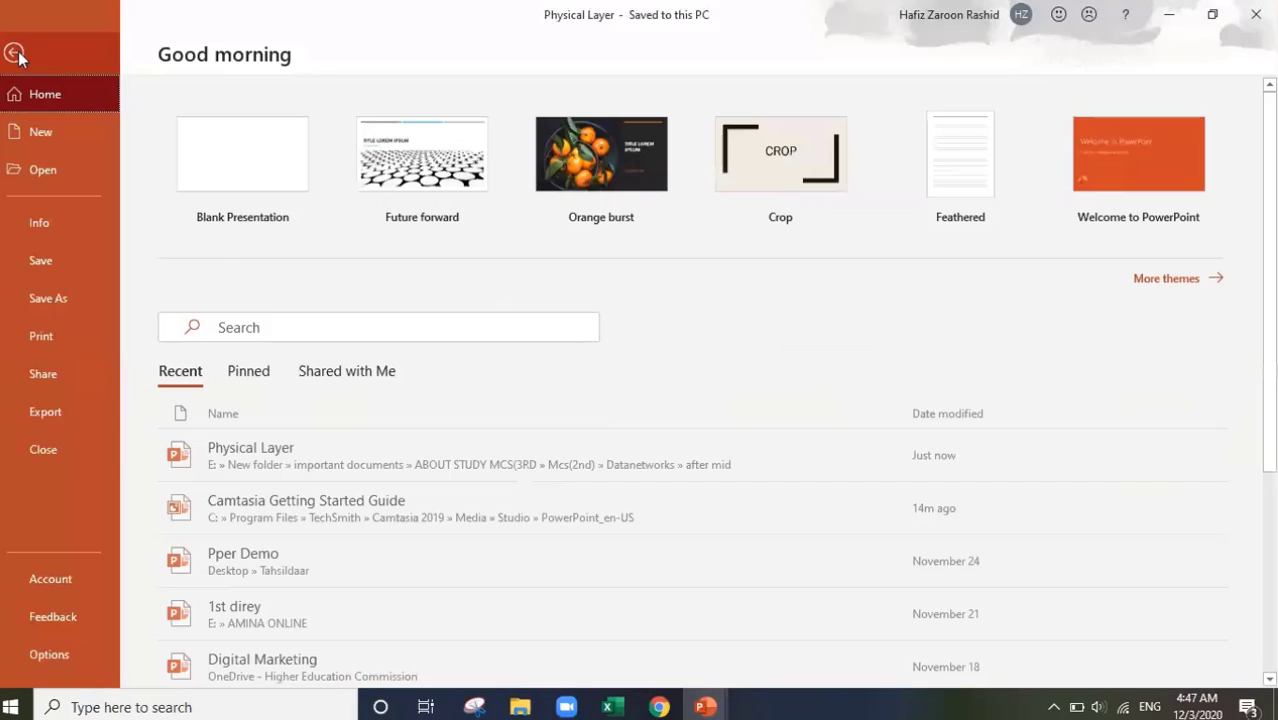
Step: Browse for a presentation, checking New Volume (E:), Local Disk (F:) and the Desktop
click(39, 176)
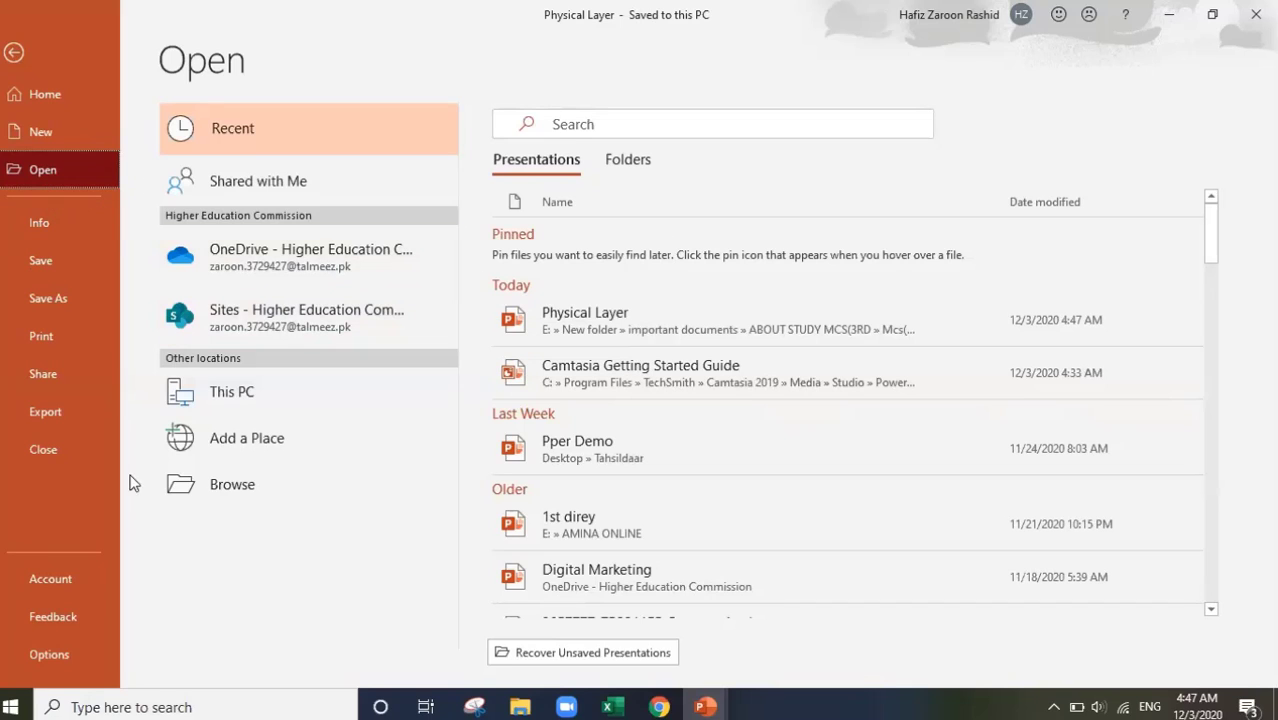
click(230, 485)
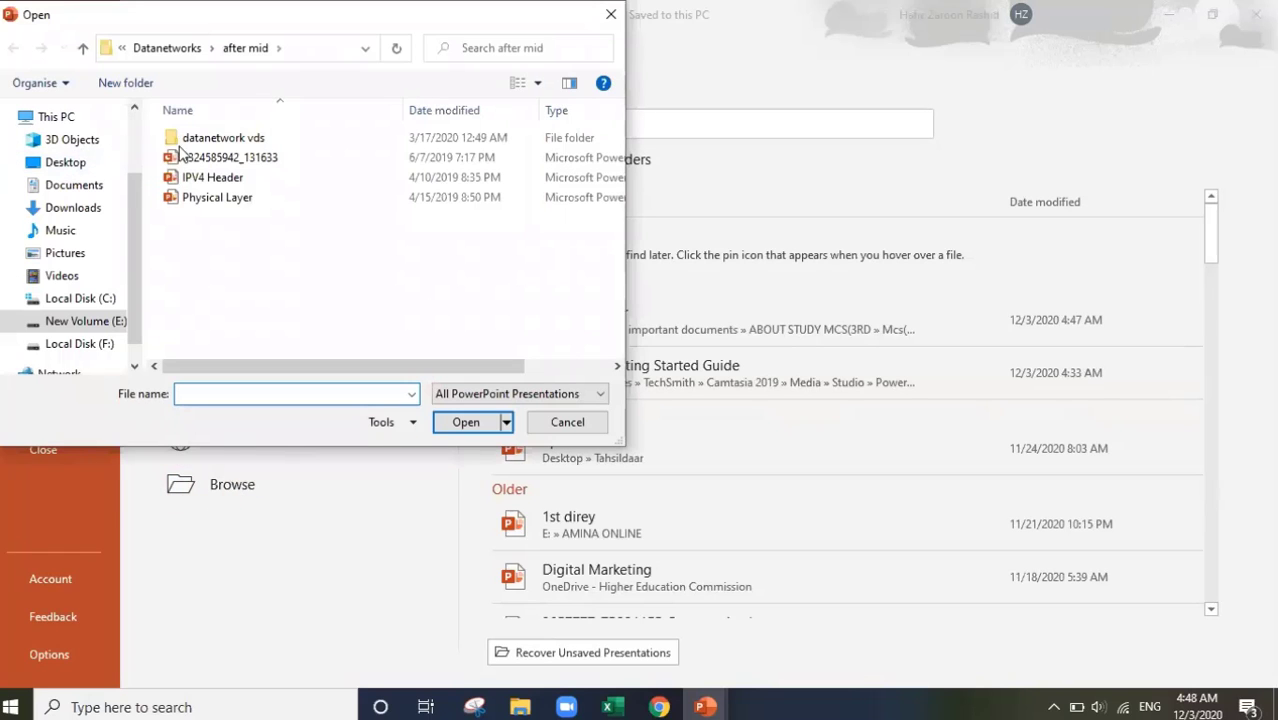
click(70, 322)
click(55, 343)
click(70, 322)
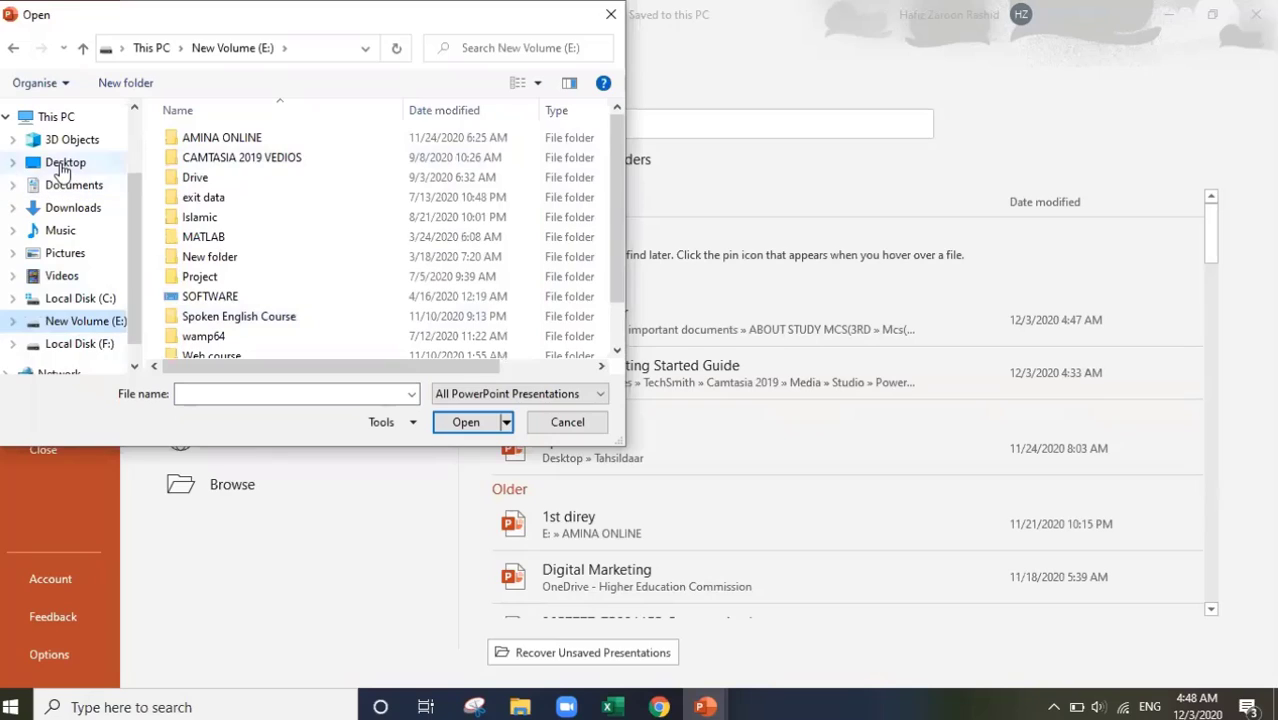
click(62, 165)
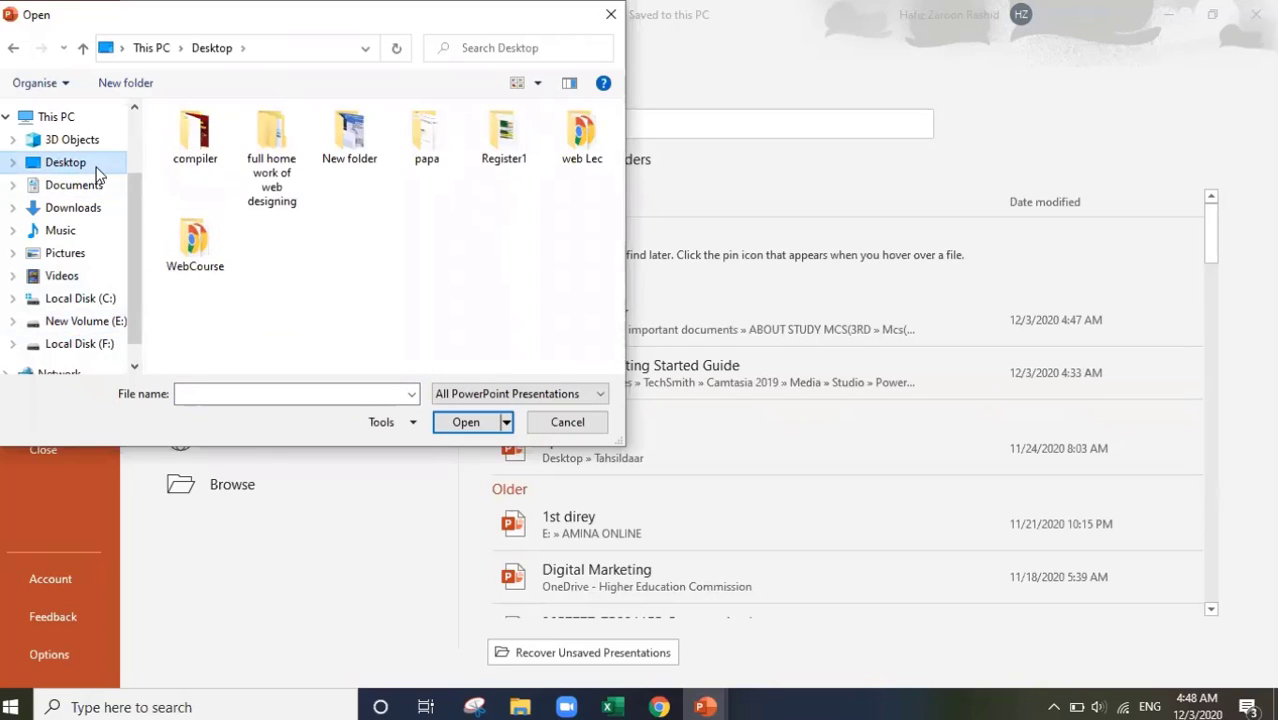
Step: Go to Local Disk (F:) > Tahsildaar and open the Pper Demo presentation
click(80, 346)
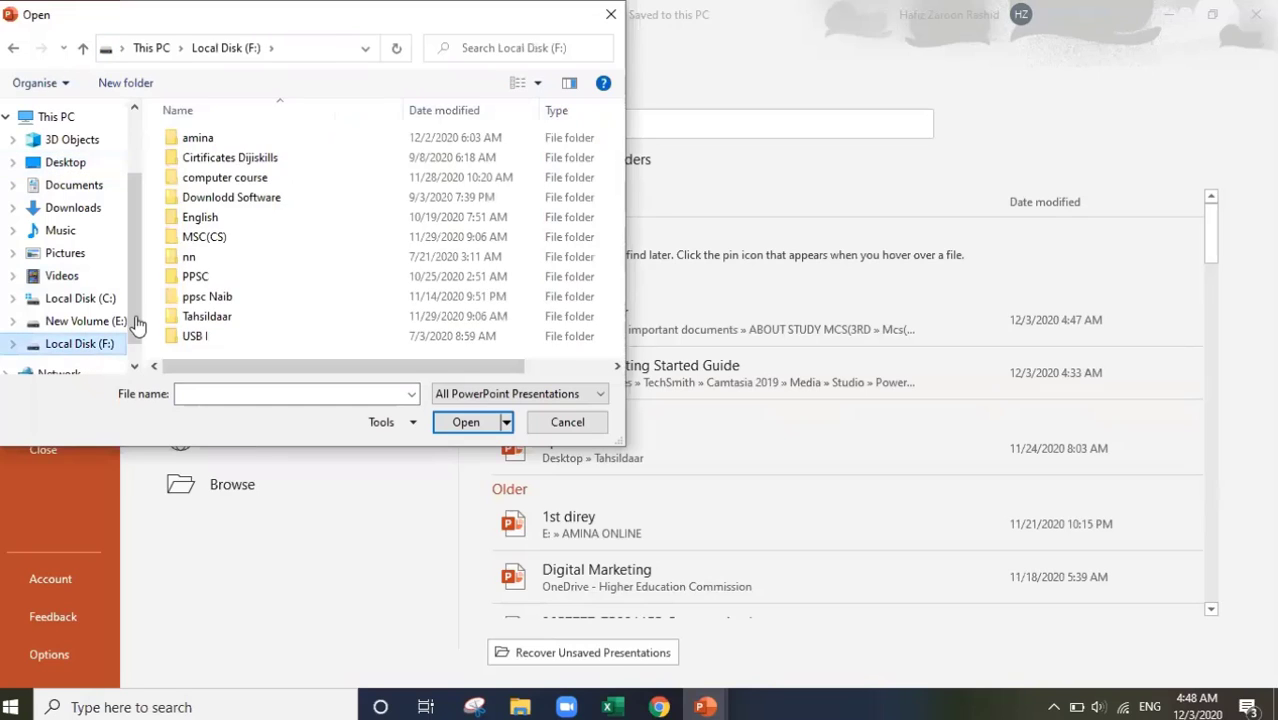
click(568, 300)
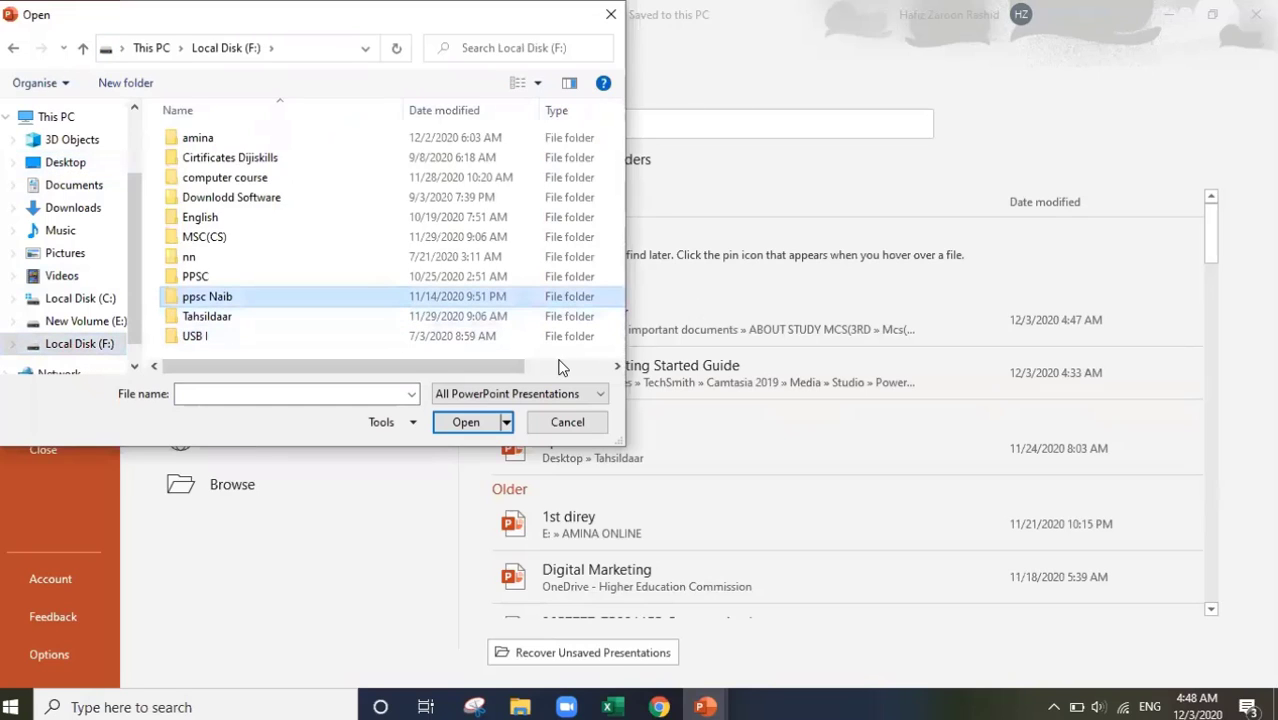
double_click(219, 318)
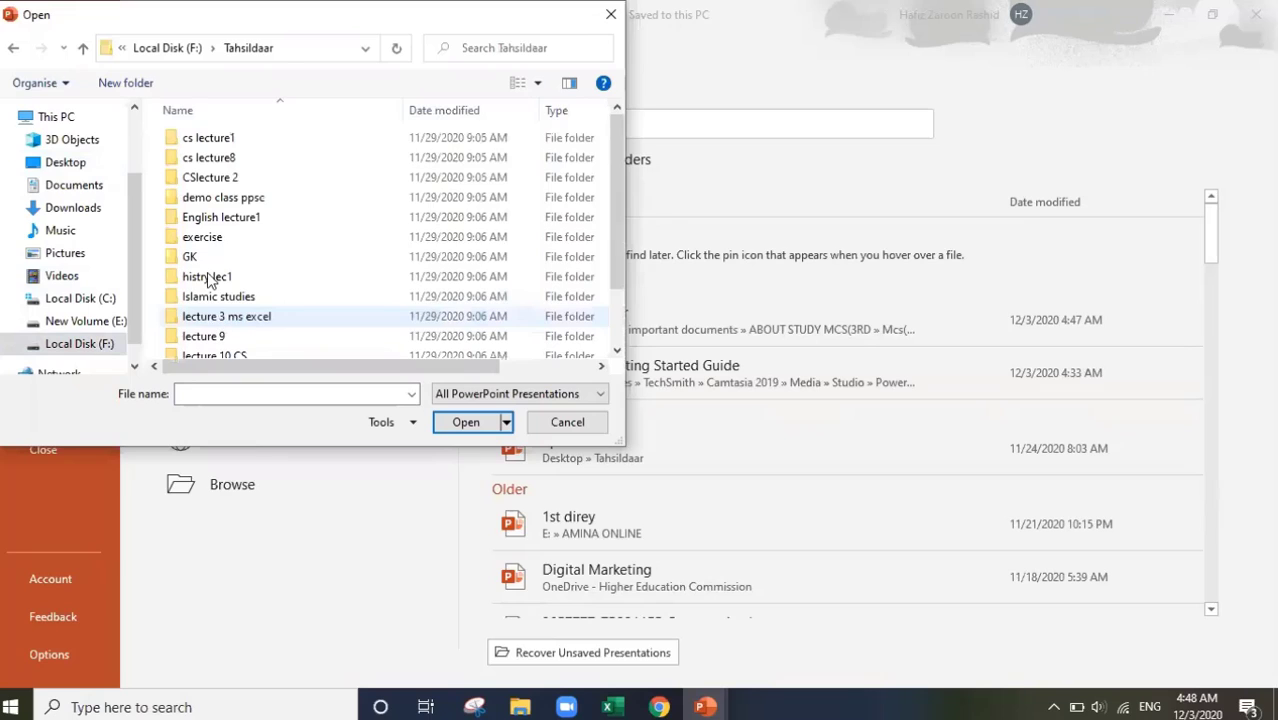
drag(613, 256, 617, 334)
drag(234, 335, 562, 248)
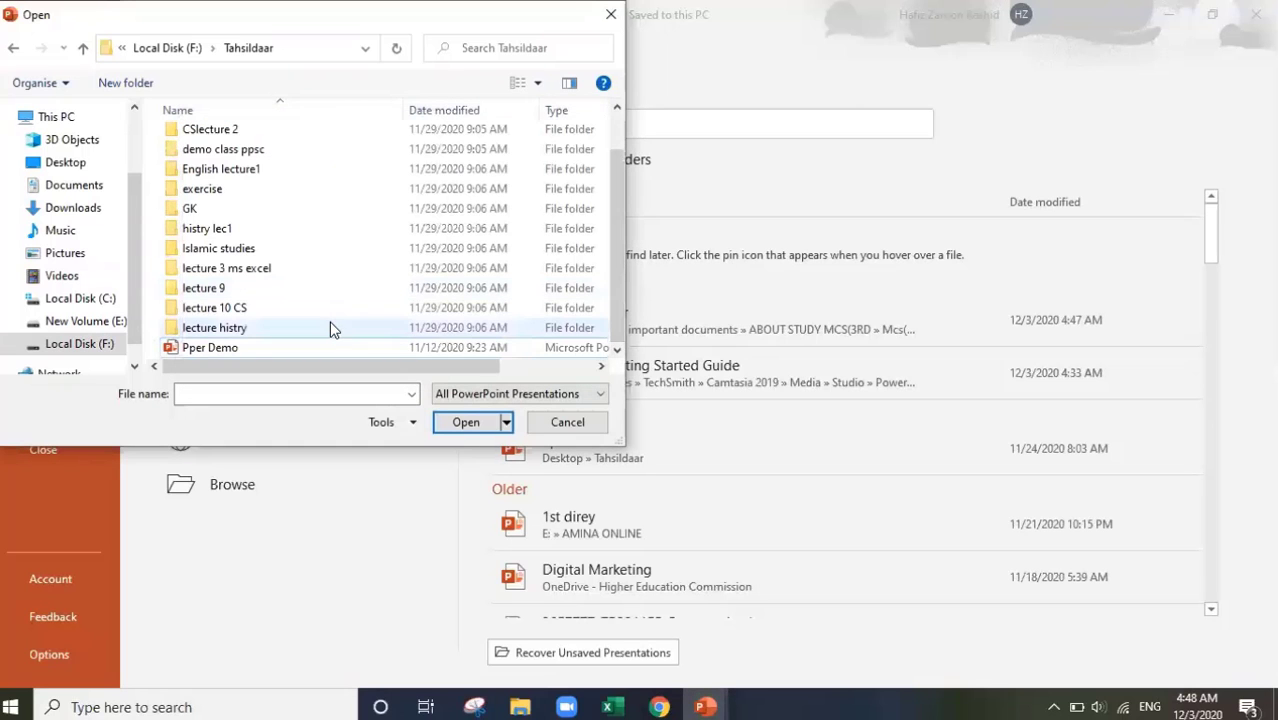
double_click(239, 346)
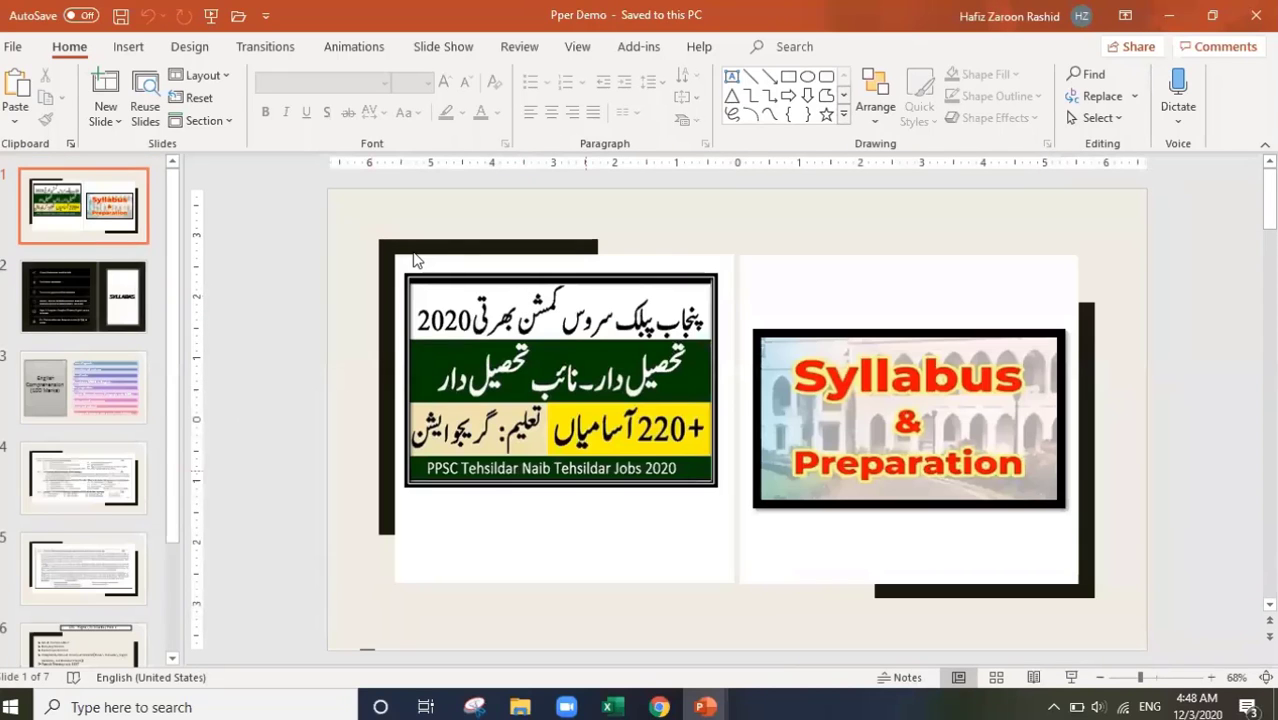
Step: Show the Pper Demo Info page with its 366KB size and 7 slides
click(9, 46)
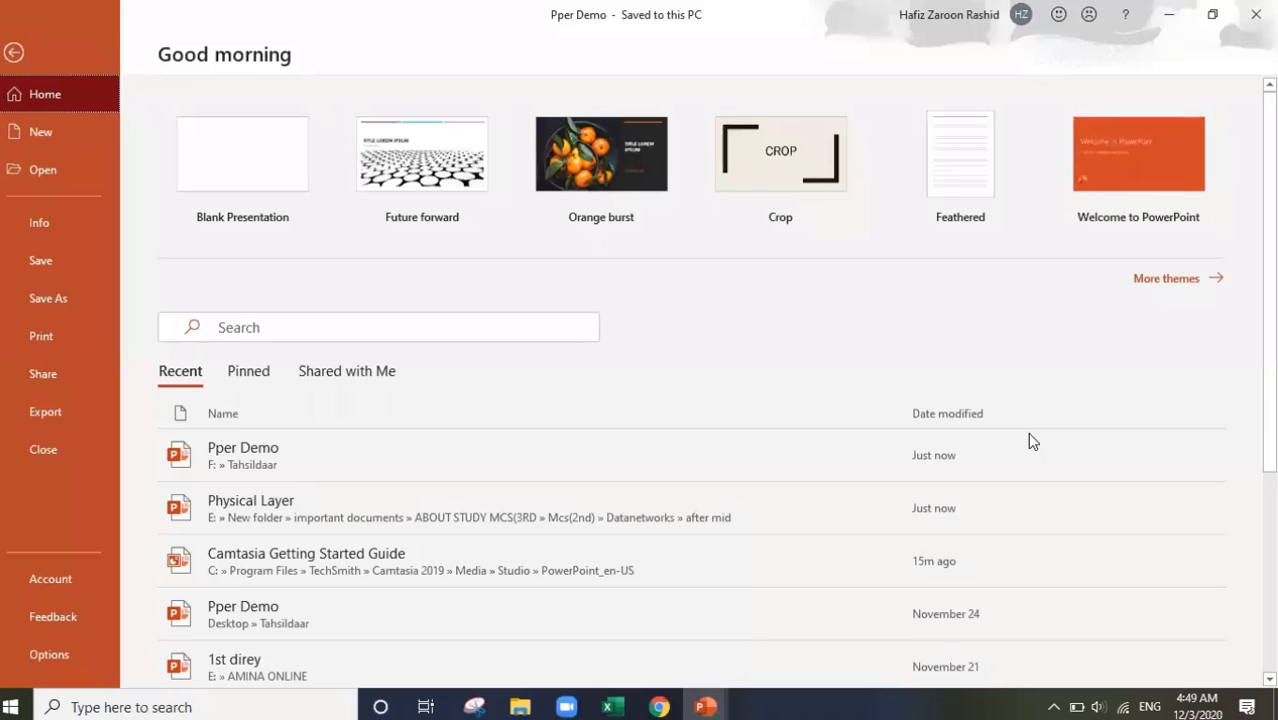
click(24, 231)
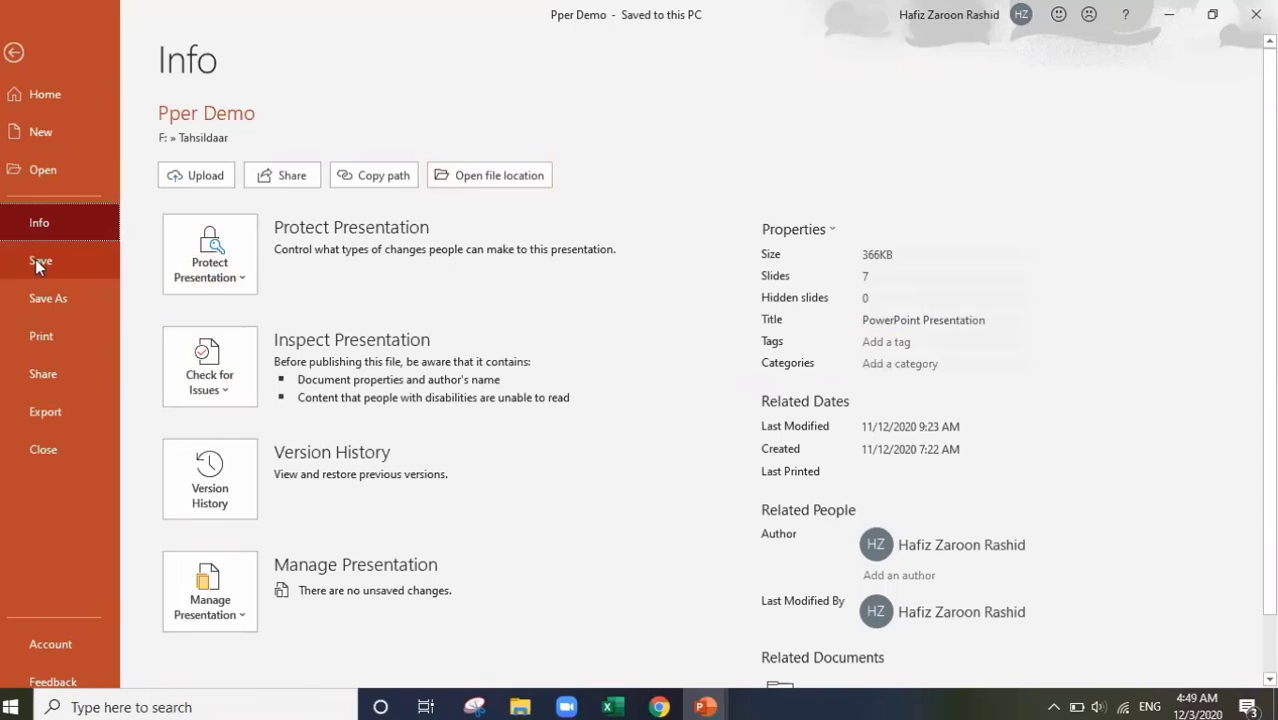
Step: Preview the Print page through slide 7 and set Copies to 3
click(42, 339)
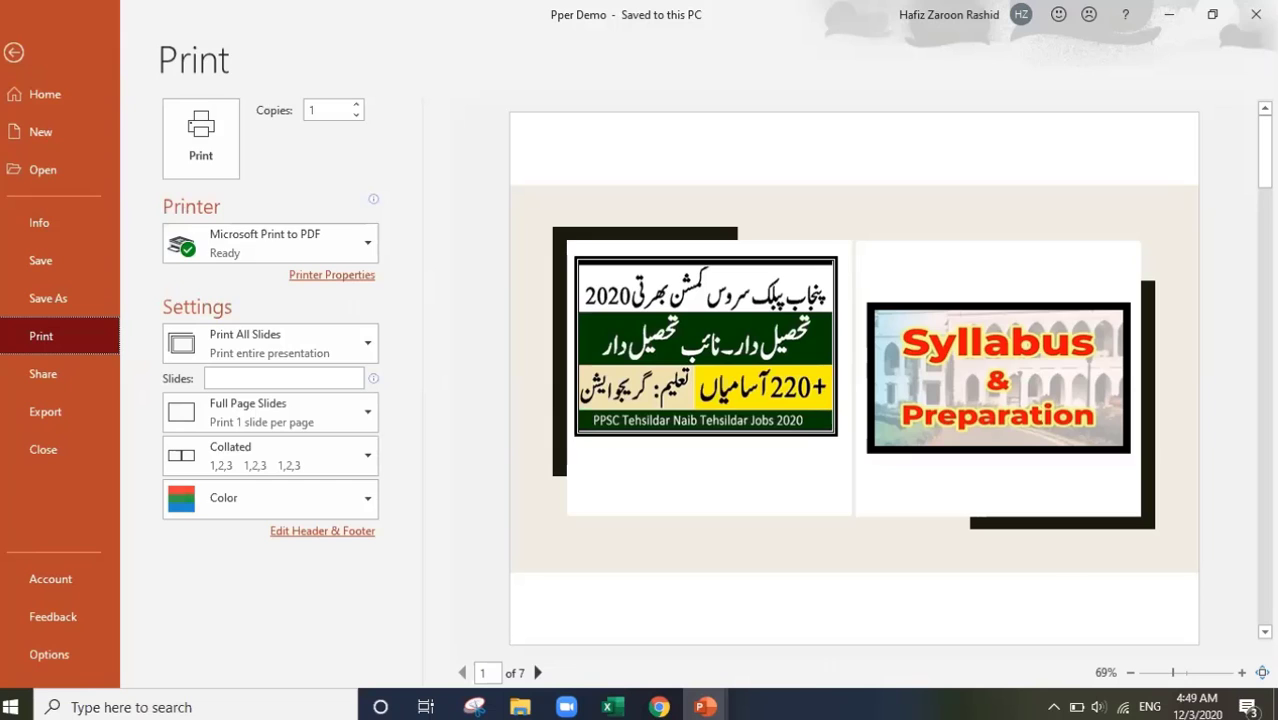
scroll(854, 378, down, 6)
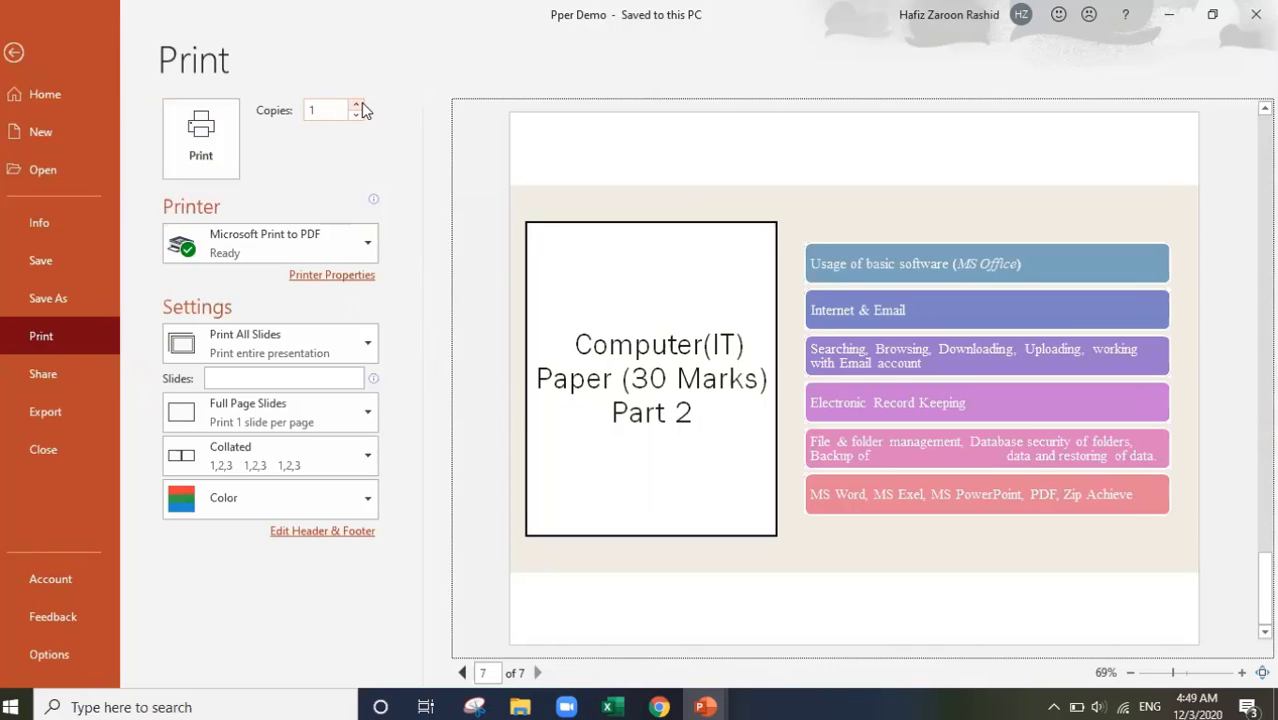
click(354, 105)
click(354, 105)
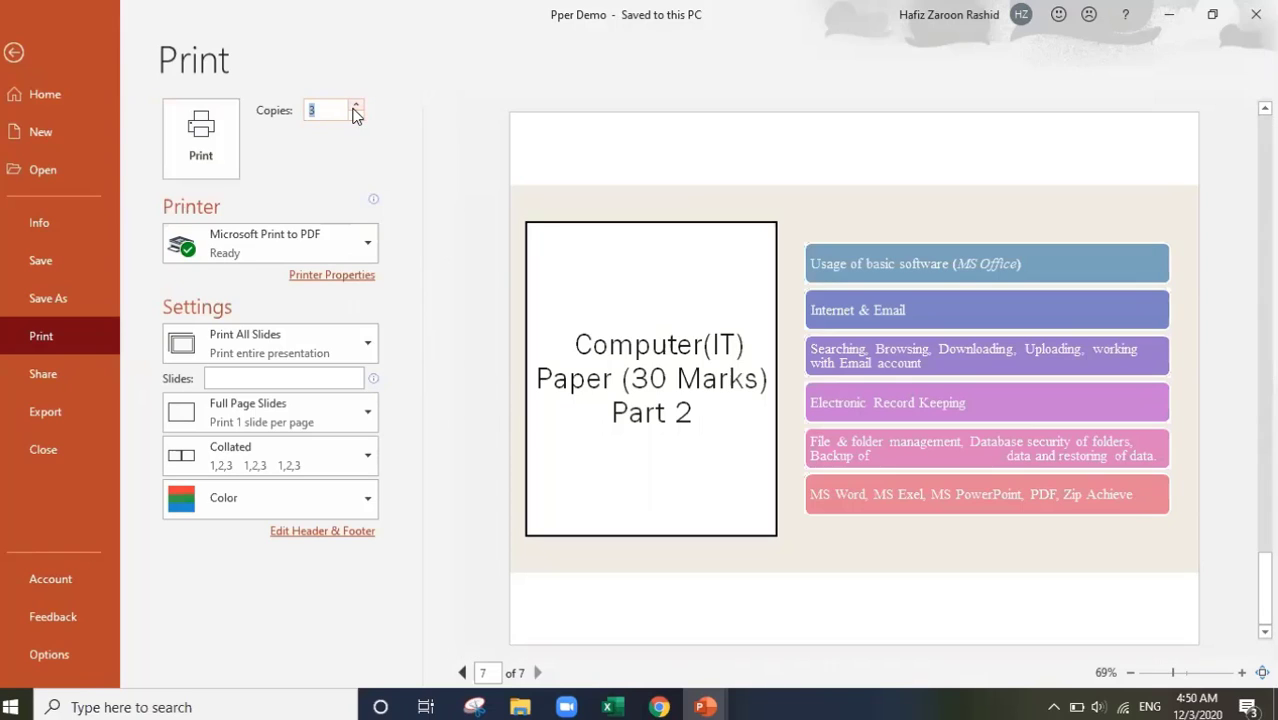